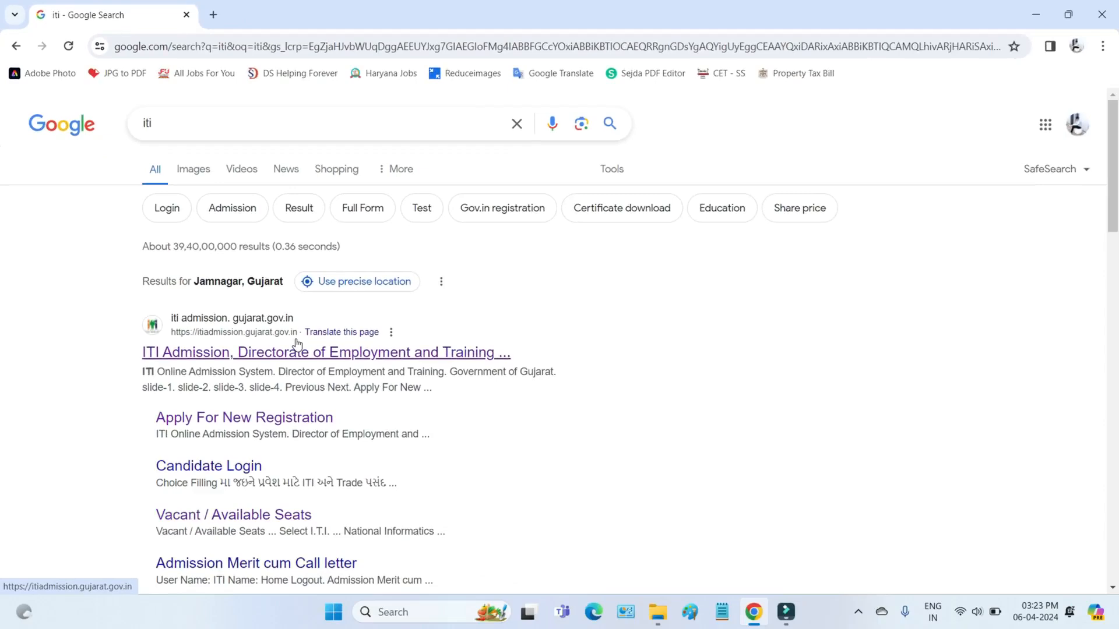
Open the Gujarat ITI Admission website from the search results
{"action": "left_click", "coordinate": [298, 345]}
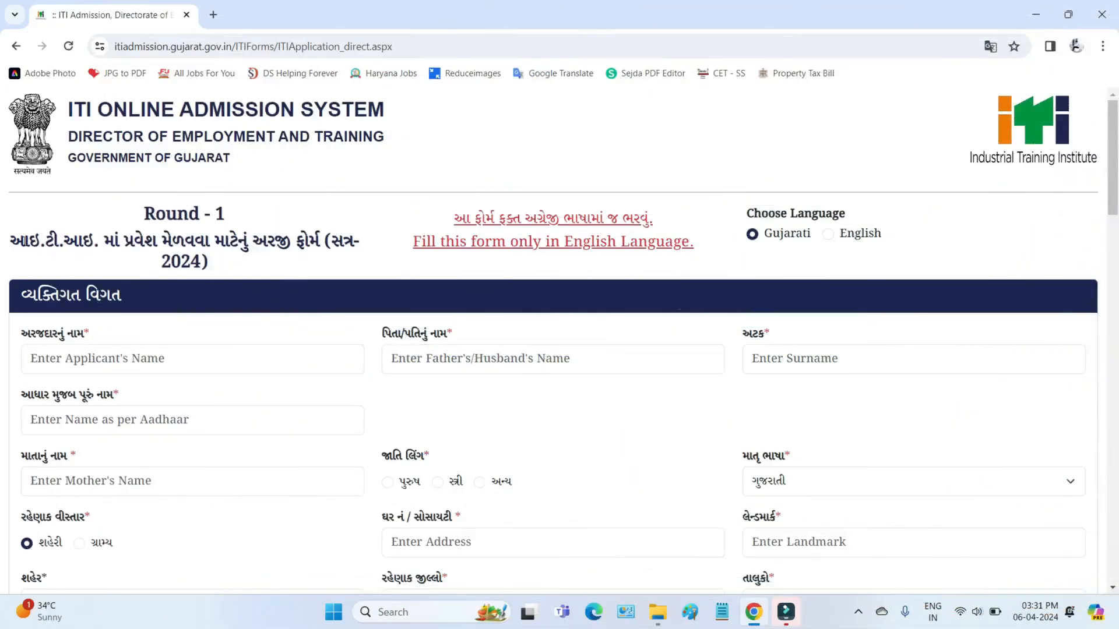
Review the Round 1 admission form's title, its English-only filling instruction and the personal details heading
{"action": "left_click_drag", "start_coordinate": [28, 240], "coordinate": [322, 240]}
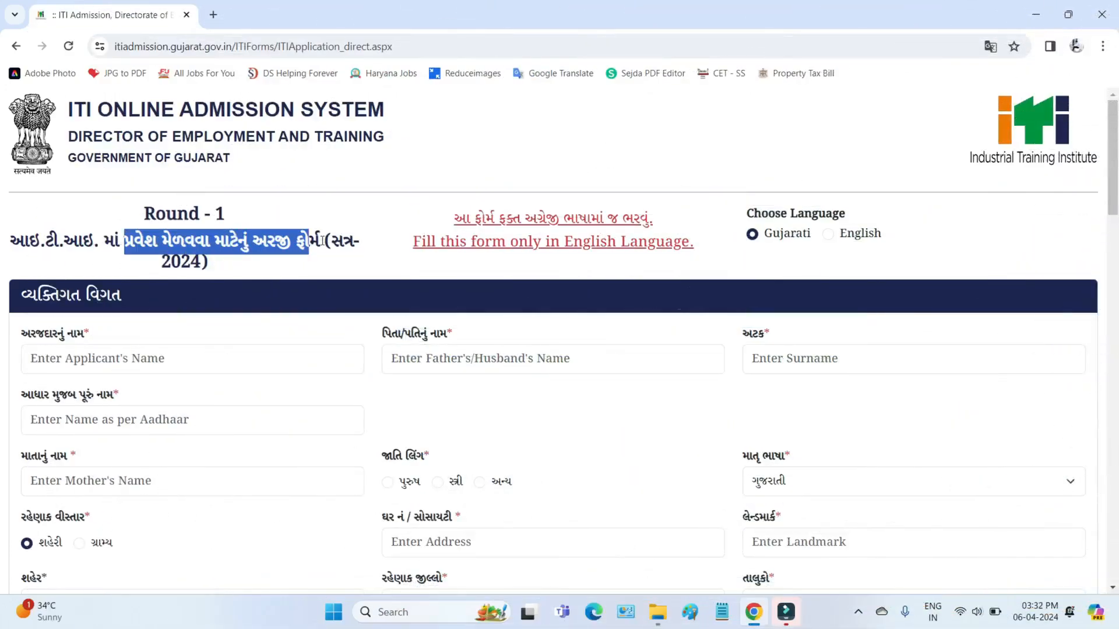
{"action": "scroll", "coordinate": [324, 242], "scroll_direction": "down", "scroll_amount": 20}
{"action": "scroll", "coordinate": [324, 243], "scroll_direction": "up", "scroll_amount": 20}
{"action": "left_click_drag", "start_coordinate": [452, 220], "coordinate": [650, 233]}
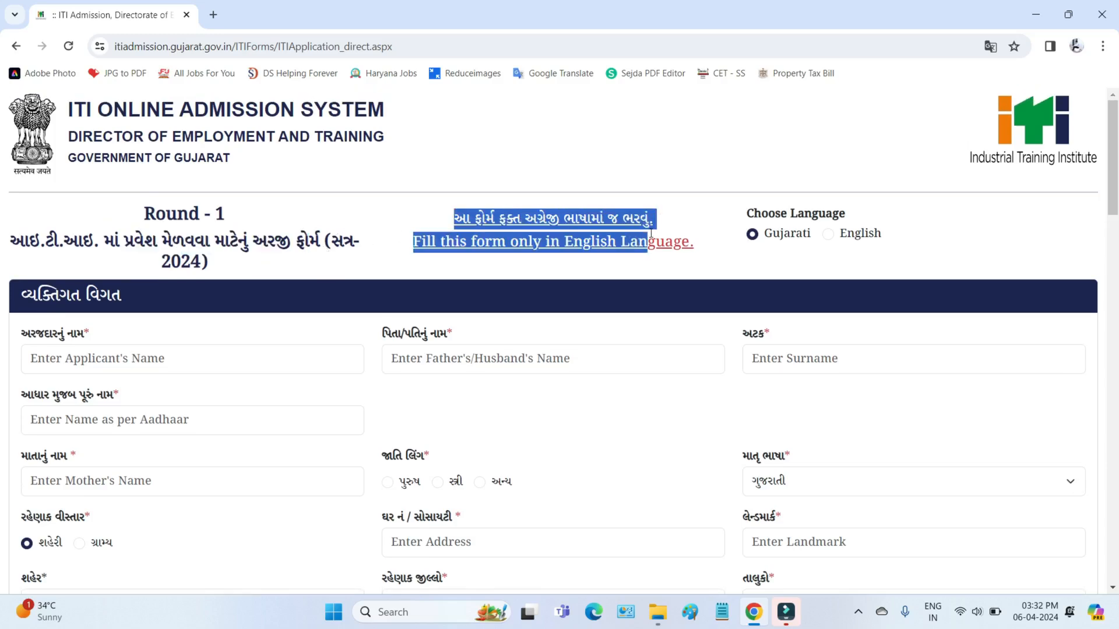
{"action": "left_click_drag", "start_coordinate": [37, 296], "coordinate": [142, 300]}
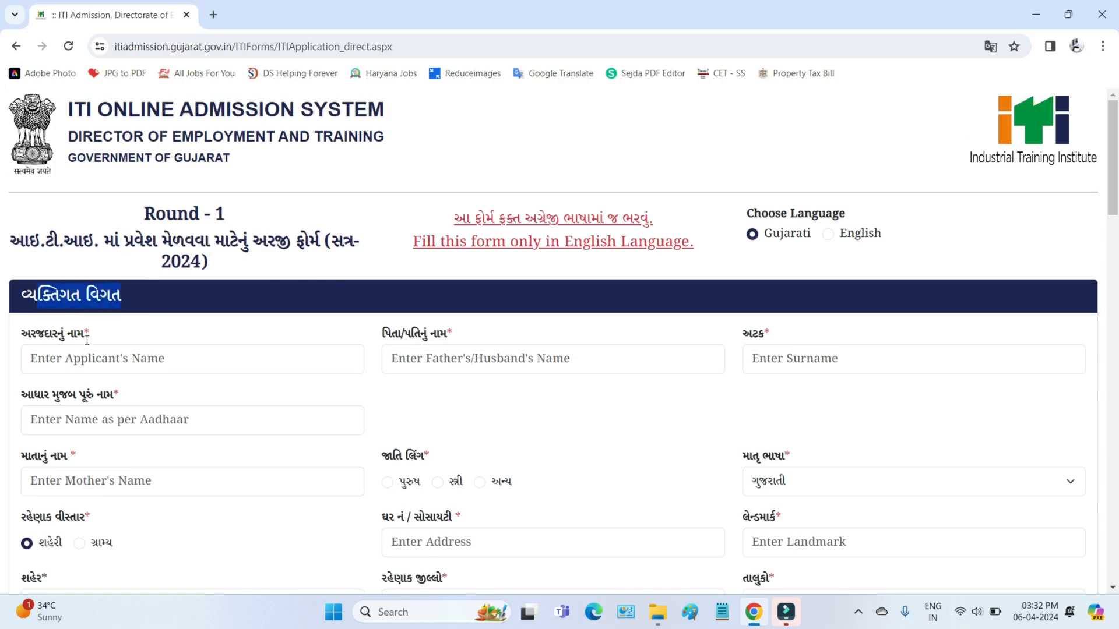
Examine the applicant's name, father's or husband's name, surname and name-as-per-Aadhaar fields in the personal details
{"action": "left_click_drag", "start_coordinate": [23, 334], "coordinate": [88, 335]}
{"action": "left_click", "coordinate": [85, 360]}
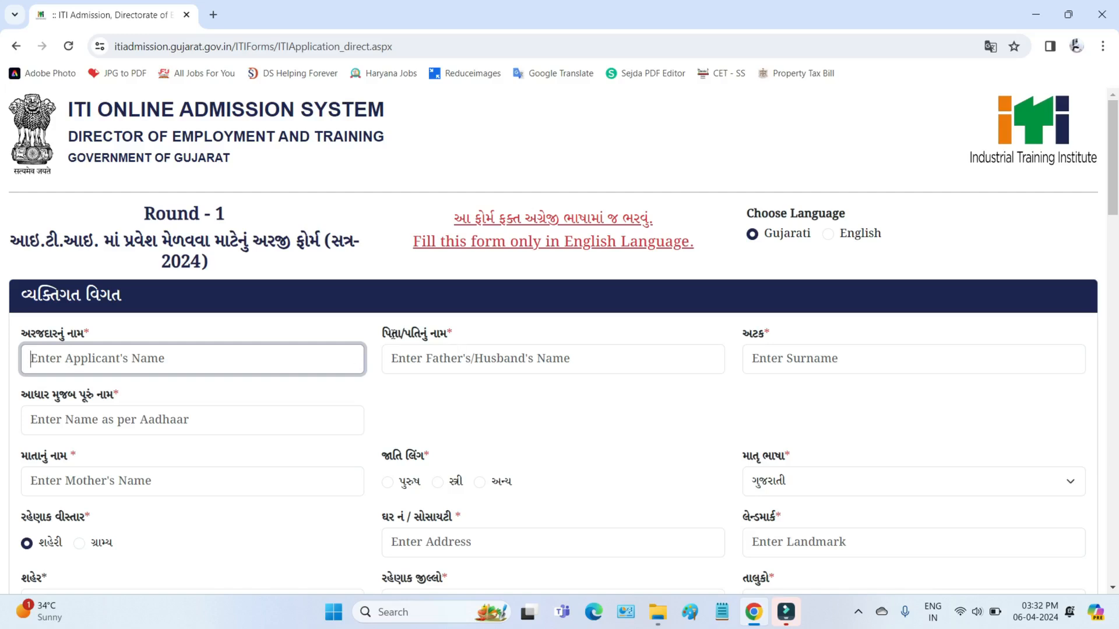
{"action": "left_click_drag", "start_coordinate": [390, 335], "coordinate": [447, 335]}
{"action": "left_click", "coordinate": [431, 360]}
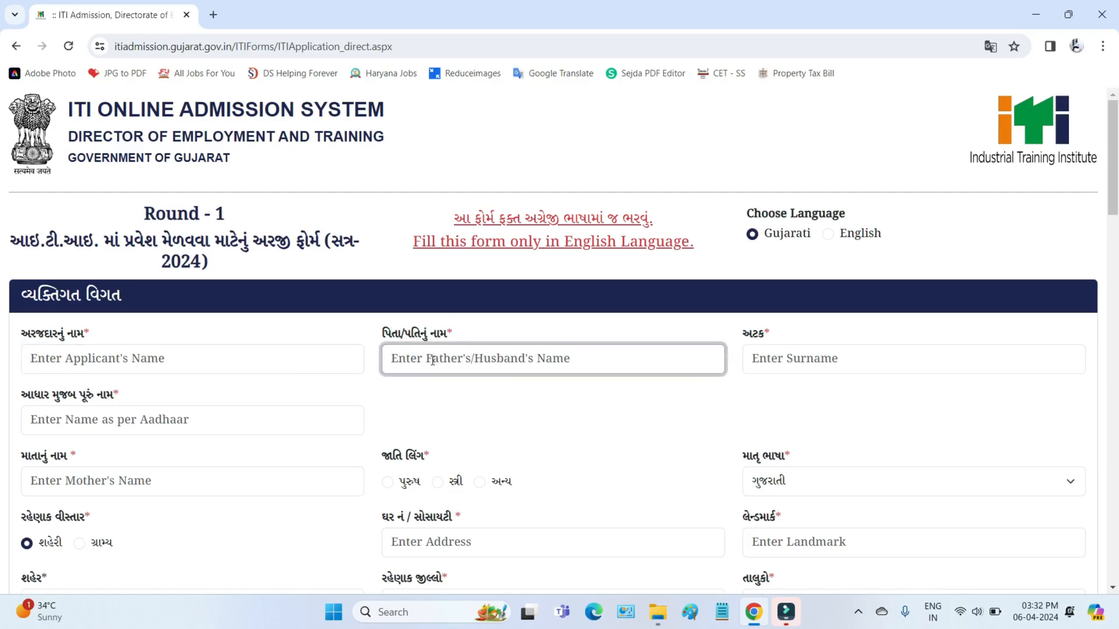
{"action": "left_click_drag", "start_coordinate": [743, 335], "coordinate": [765, 336]}
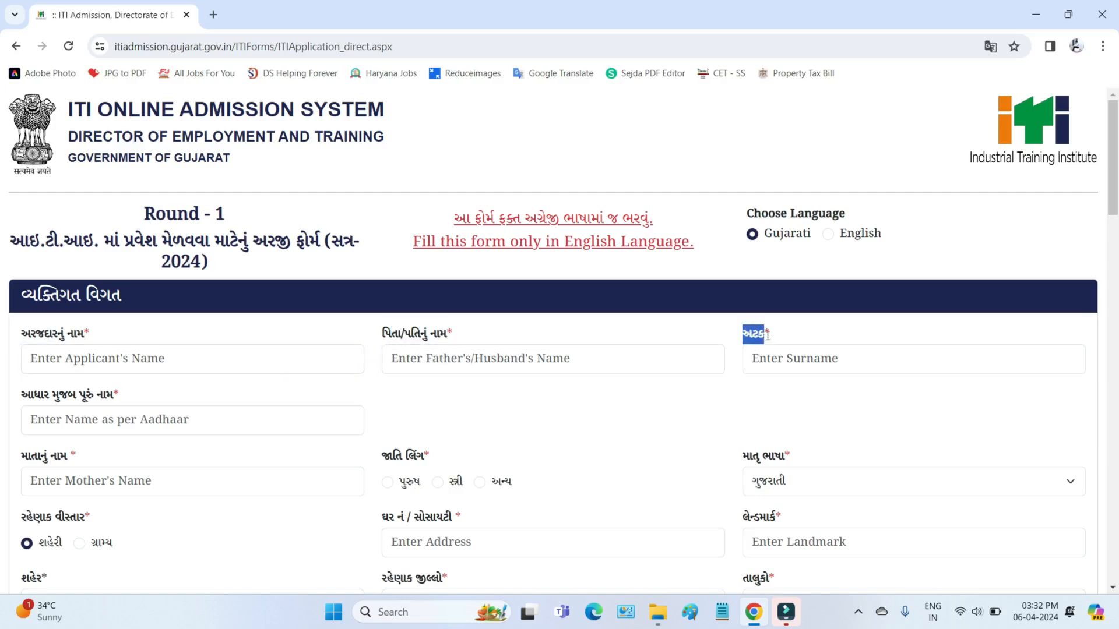
{"action": "left_click", "coordinate": [781, 362]}
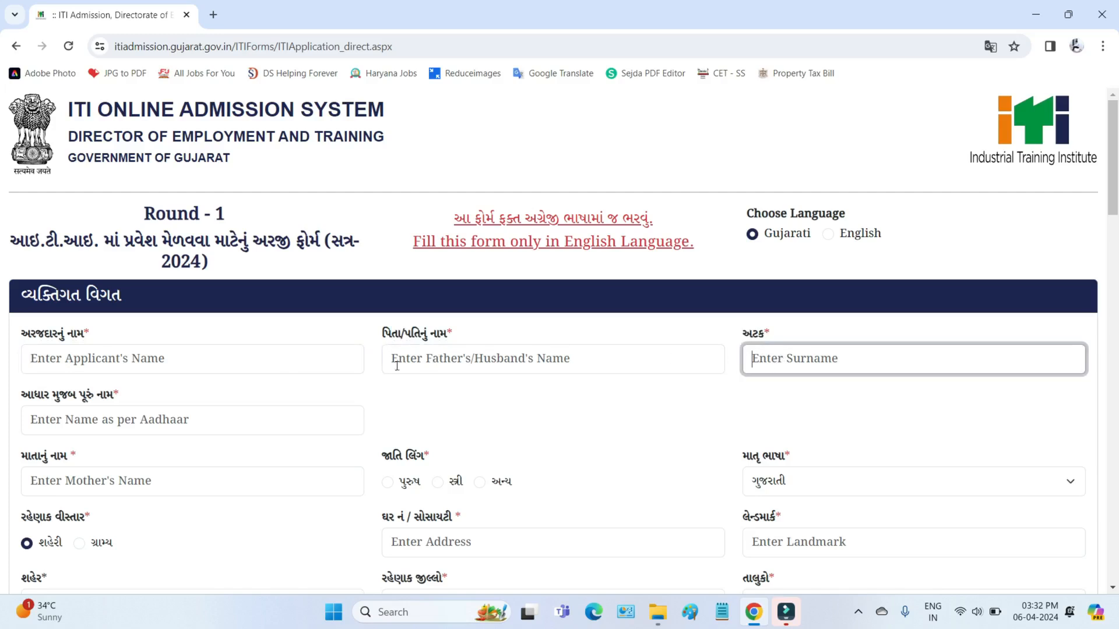
{"action": "left_click_drag", "start_coordinate": [22, 395], "coordinate": [135, 406]}
{"action": "left_click", "coordinate": [75, 419]}
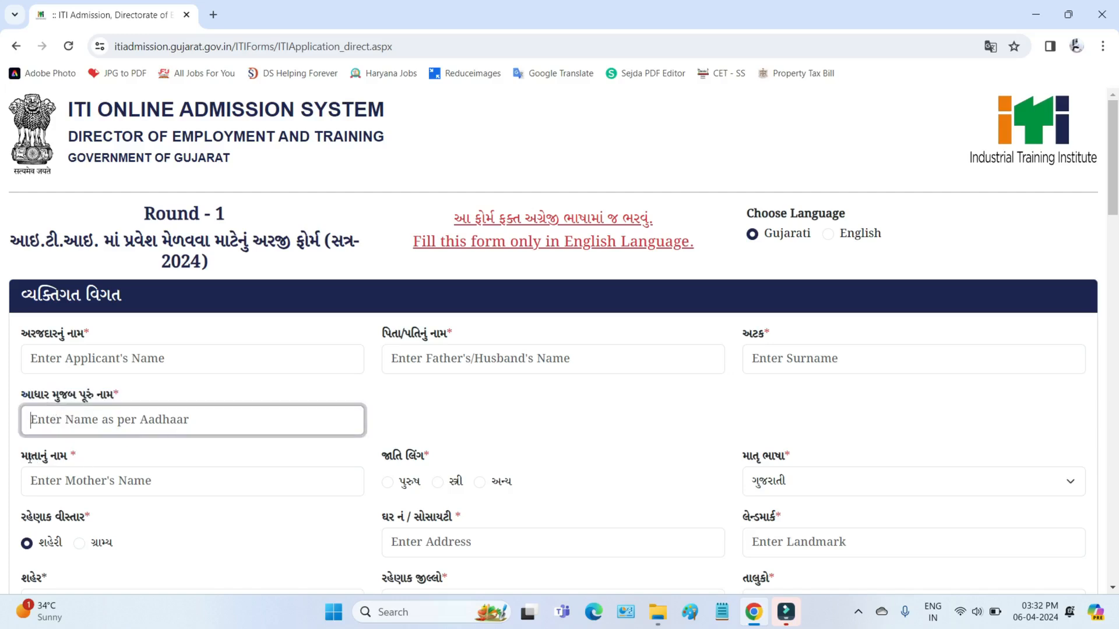
Examine the mother's name field, the gender choices and the available mother tongue options
{"action": "left_click_drag", "start_coordinate": [29, 457], "coordinate": [67, 458]}
{"action": "left_click", "coordinate": [59, 482]}
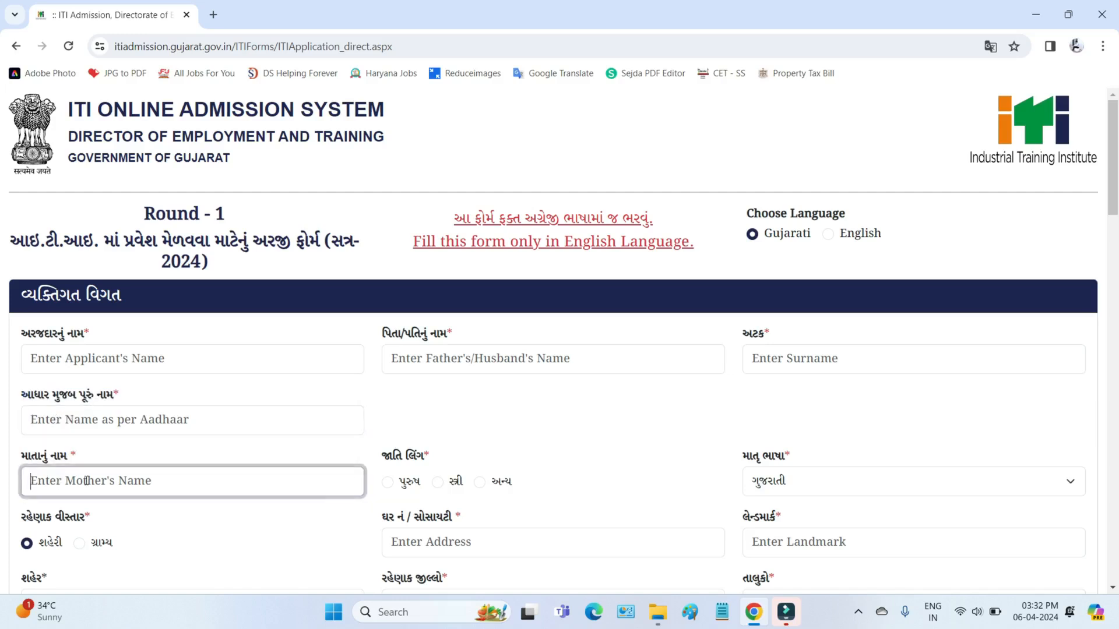
{"action": "left_click_drag", "start_coordinate": [382, 458], "coordinate": [430, 458]}
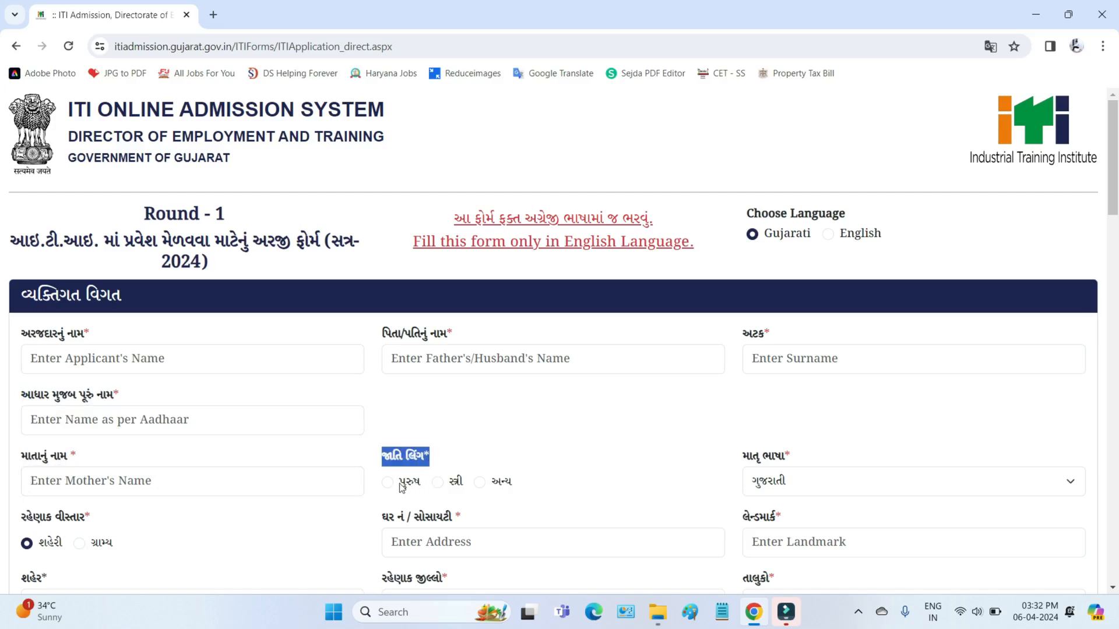
{"action": "left_click", "coordinate": [803, 481]}
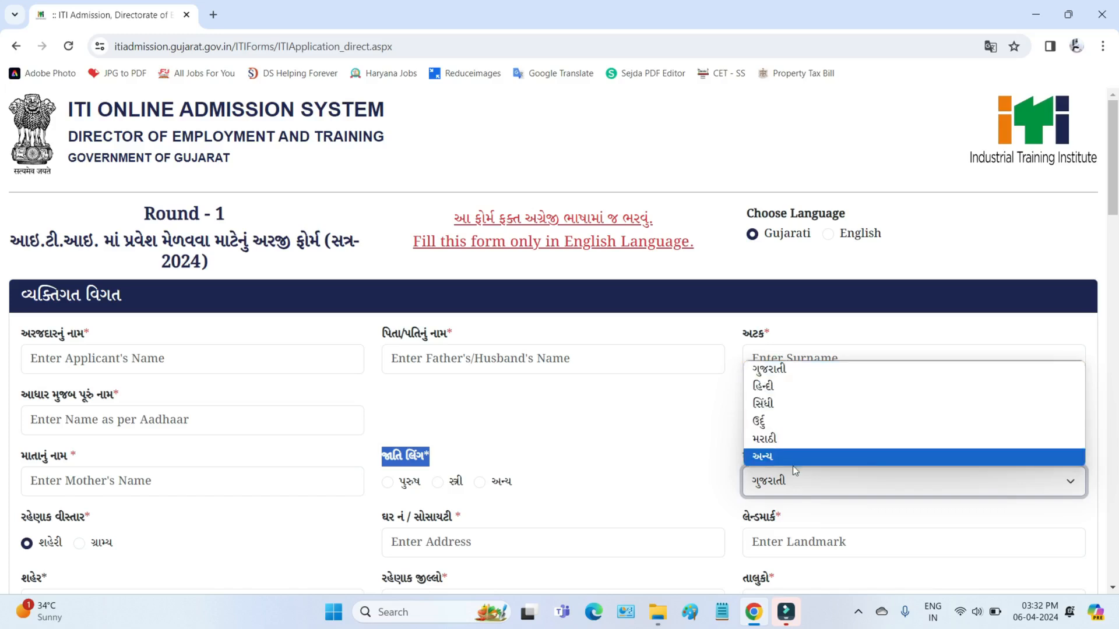
{"action": "left_click", "coordinate": [624, 429]}
Review the urban or rural residence choice and the house/society address, landmark and city fields
{"action": "scroll", "coordinate": [212, 502], "scroll_direction": "down", "scroll_amount": 3}
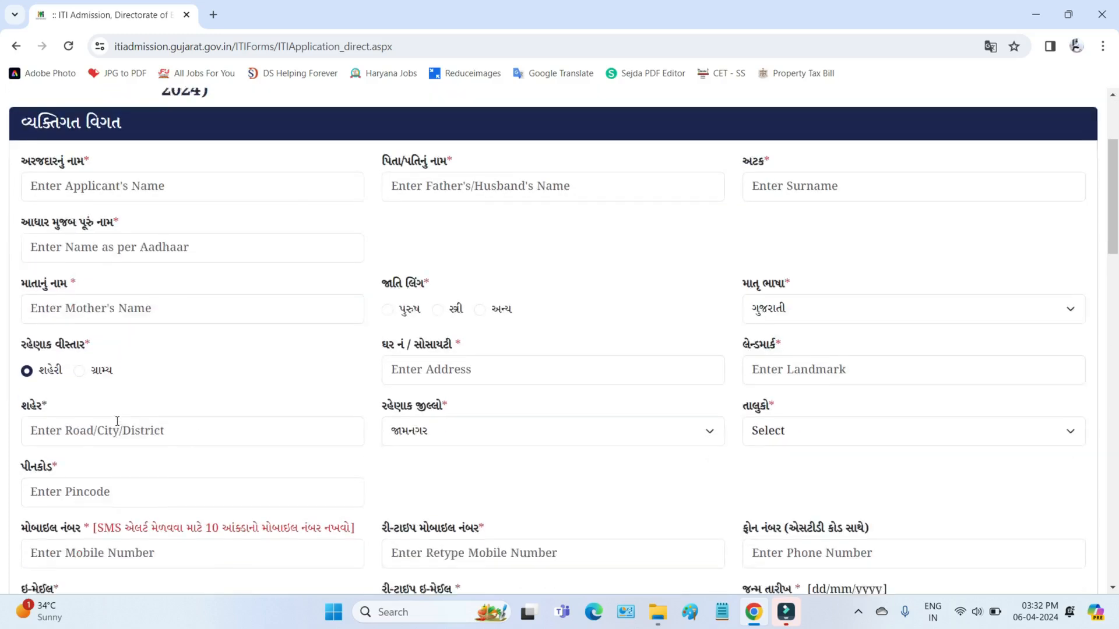
{"action": "left_click_drag", "start_coordinate": [38, 326], "coordinate": [91, 326]}
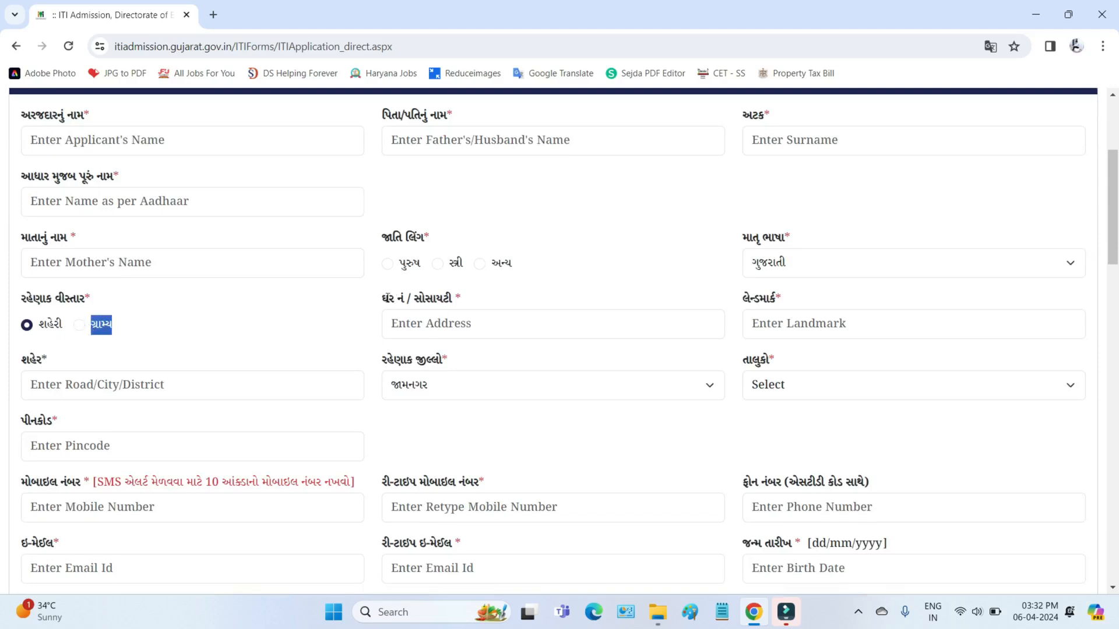
{"action": "left_click_drag", "start_coordinate": [388, 299], "coordinate": [453, 300]}
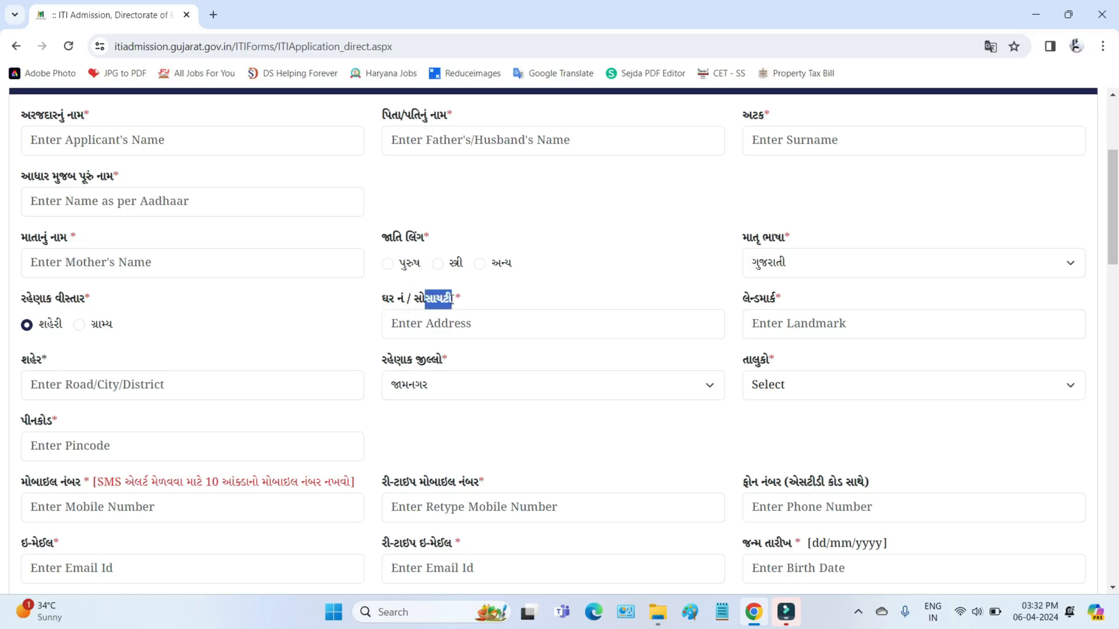
{"action": "left_click", "coordinate": [430, 324]}
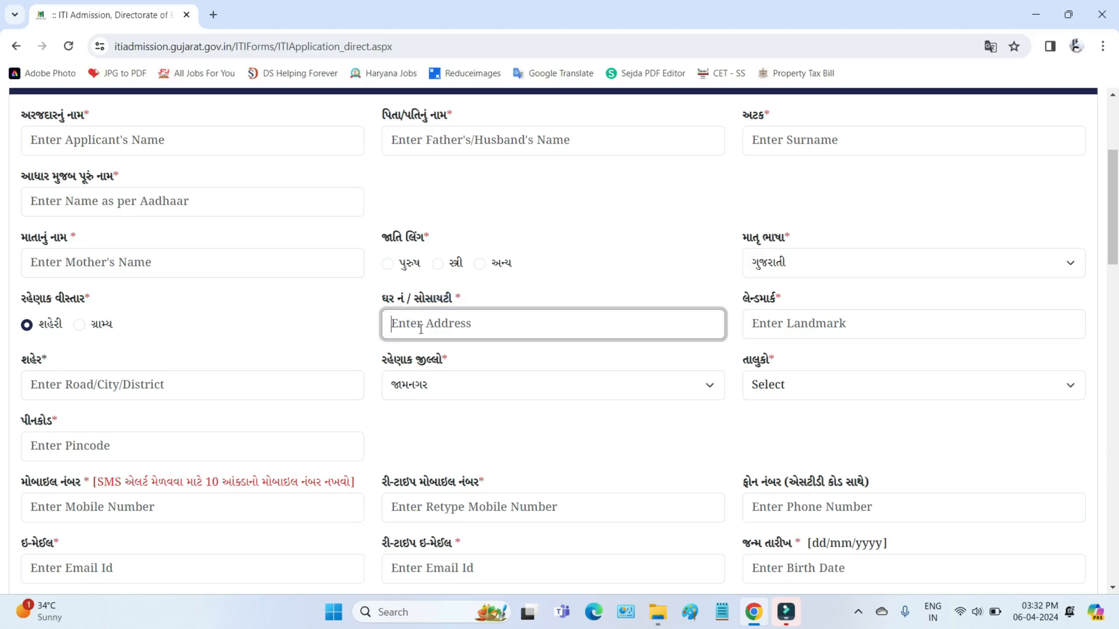
{"action": "left_click", "coordinate": [805, 319]}
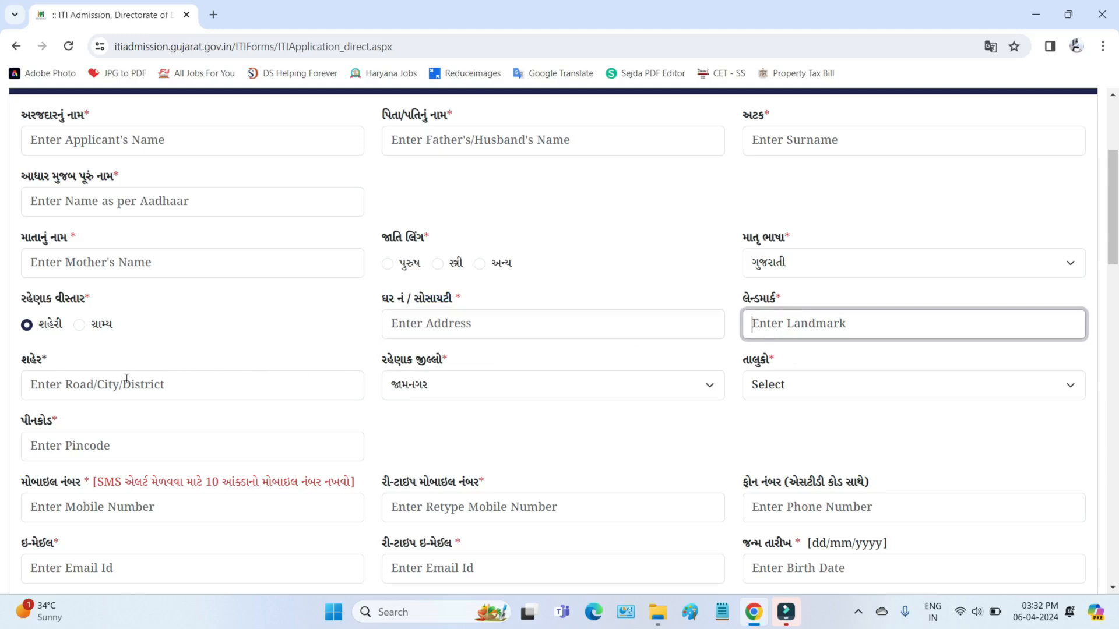
{"action": "left_click", "coordinate": [41, 385]}
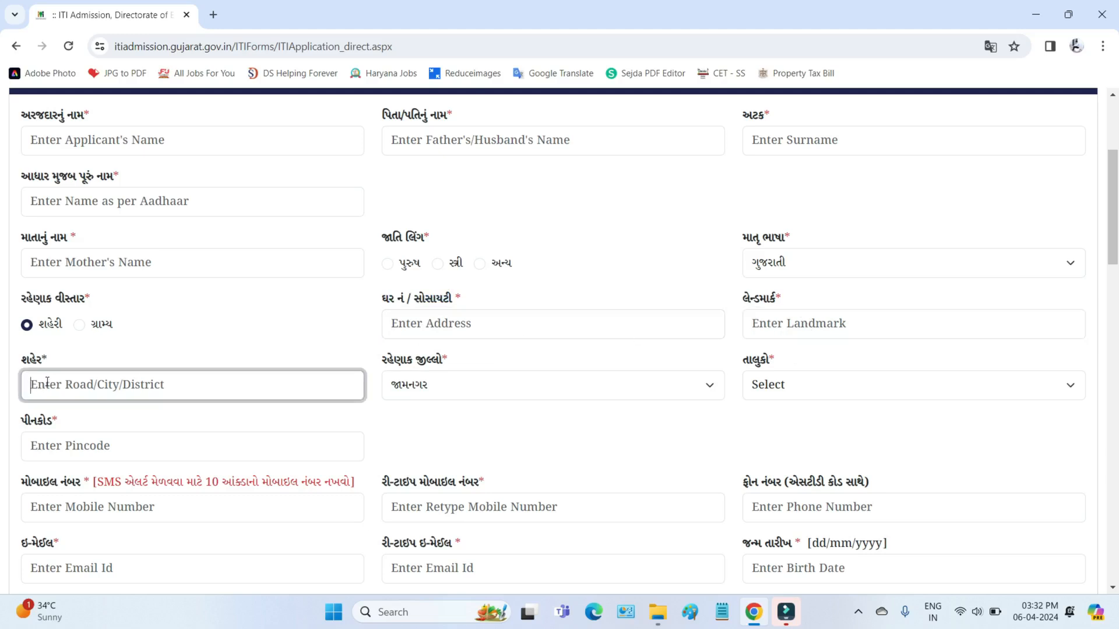
Look through the residence district and taluka options and examine the pincode field
{"action": "left_click", "coordinate": [501, 383]}
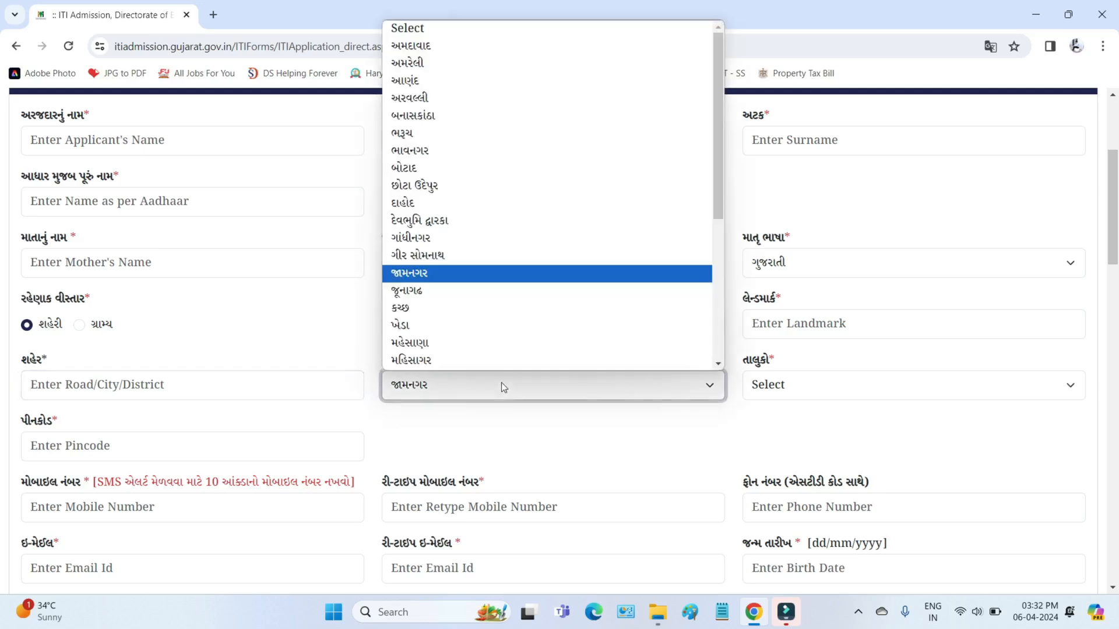
{"action": "scroll", "coordinate": [509, 259], "scroll_direction": "down", "scroll_amount": 1}
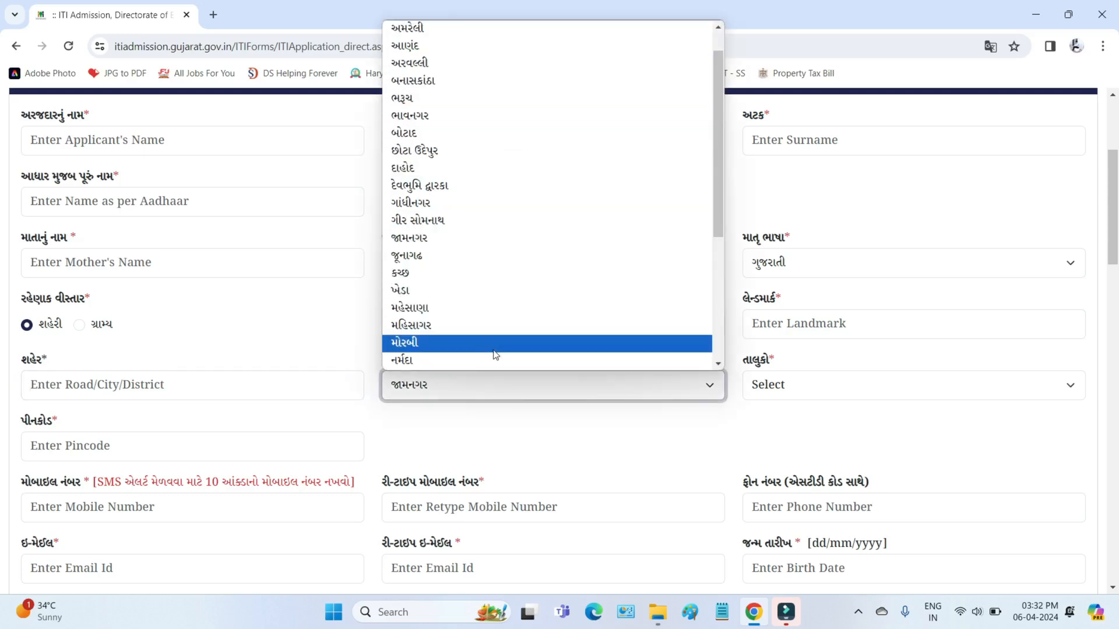
{"action": "scroll", "coordinate": [494, 357], "scroll_direction": "down", "scroll_amount": 1}
{"action": "left_click", "coordinate": [792, 385]}
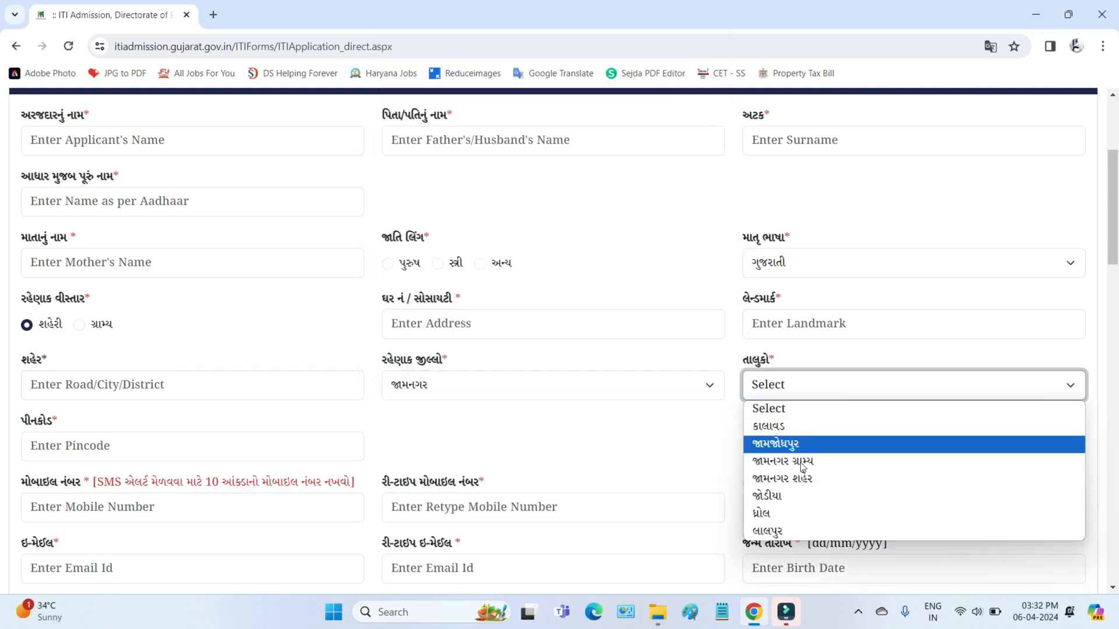
{"action": "left_click_drag", "start_coordinate": [24, 420], "coordinate": [60, 439]}
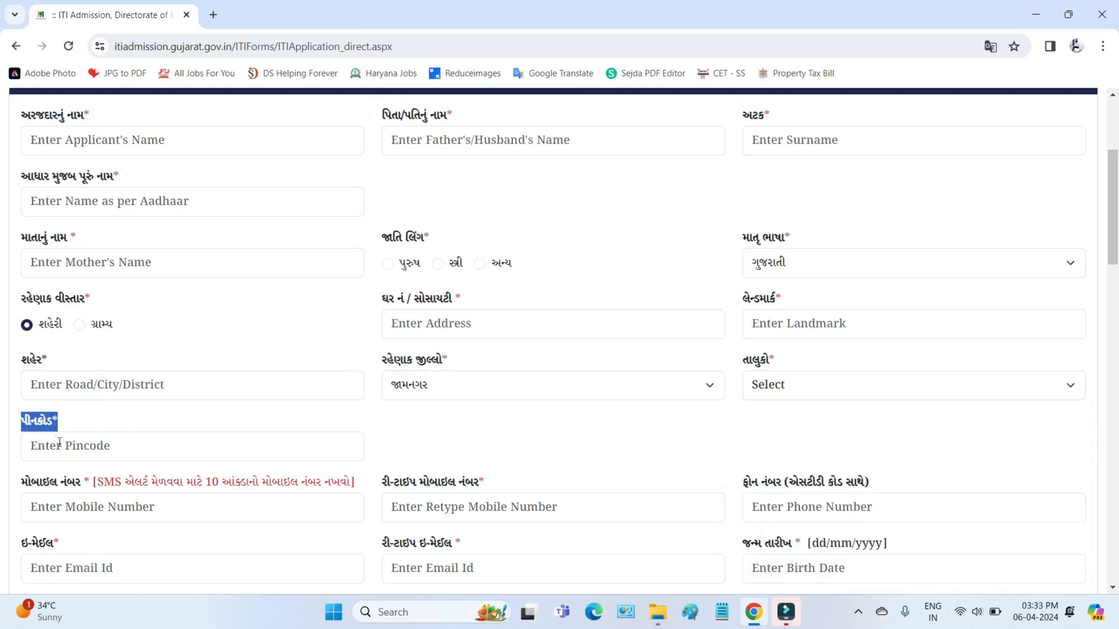
{"action": "left_click", "coordinate": [65, 445]}
Examine the mobile number, retype mobile number and phone number with STD code fields
{"action": "scroll", "coordinate": [291, 413], "scroll_direction": "down", "scroll_amount": 2}
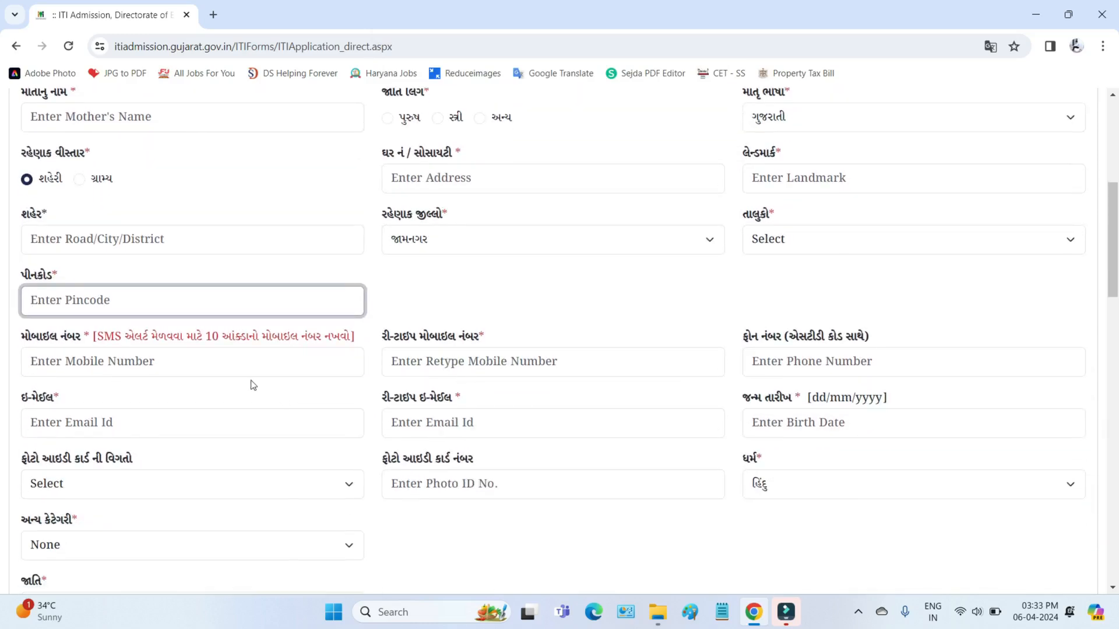
{"action": "left_click_drag", "start_coordinate": [36, 339], "coordinate": [82, 336]}
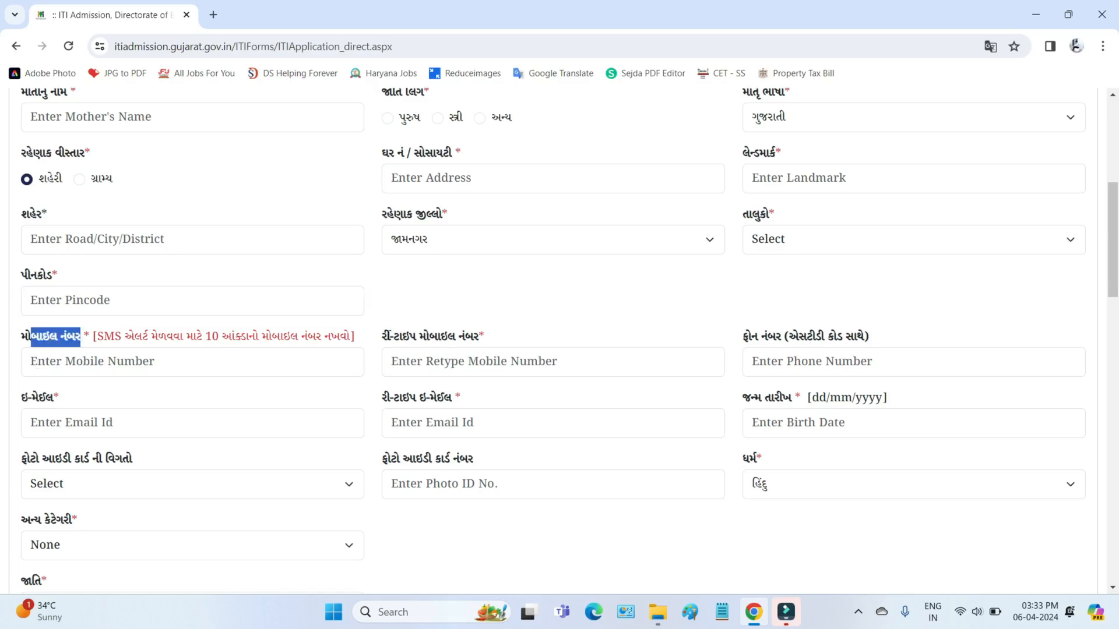
{"action": "left_click_drag", "start_coordinate": [382, 337], "coordinate": [500, 343]}
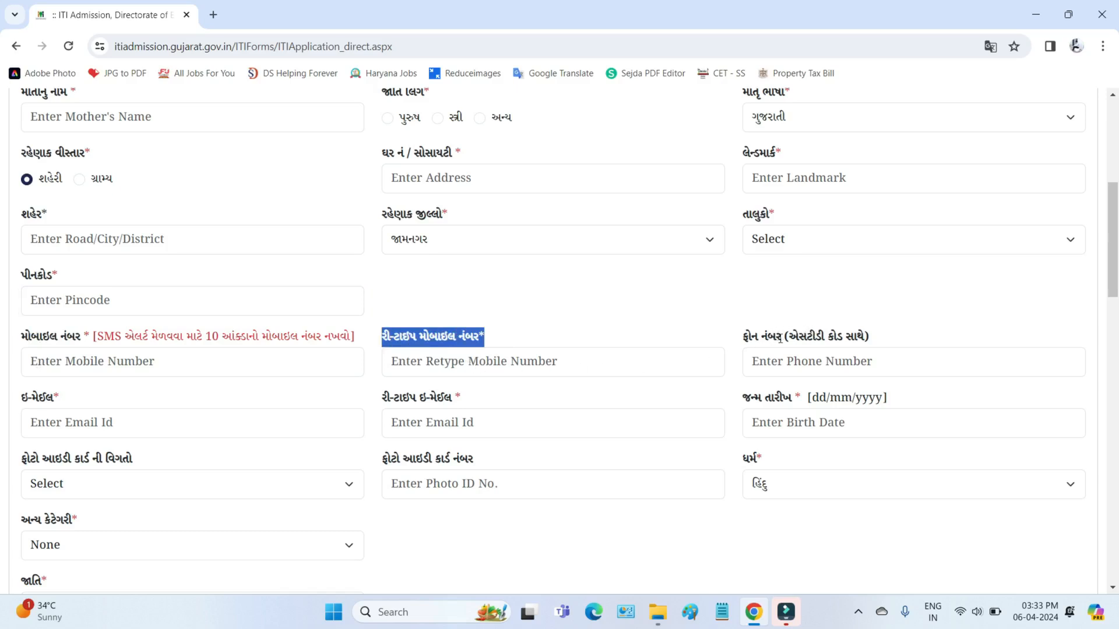
{"action": "left_click_drag", "start_coordinate": [775, 337], "coordinate": [857, 338]}
{"action": "left_click", "coordinate": [795, 361]}
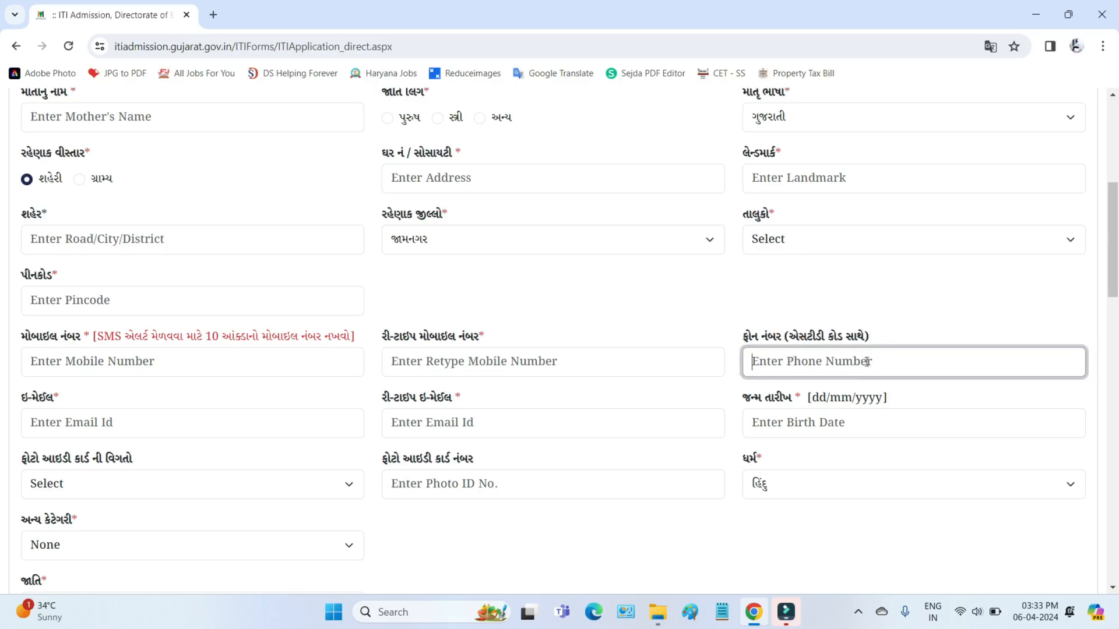
Examine the email, retype email and date of birth fields, including the dd/mm/yyyy date format
{"action": "scroll", "coordinate": [867, 361], "scroll_direction": "down", "scroll_amount": 1}
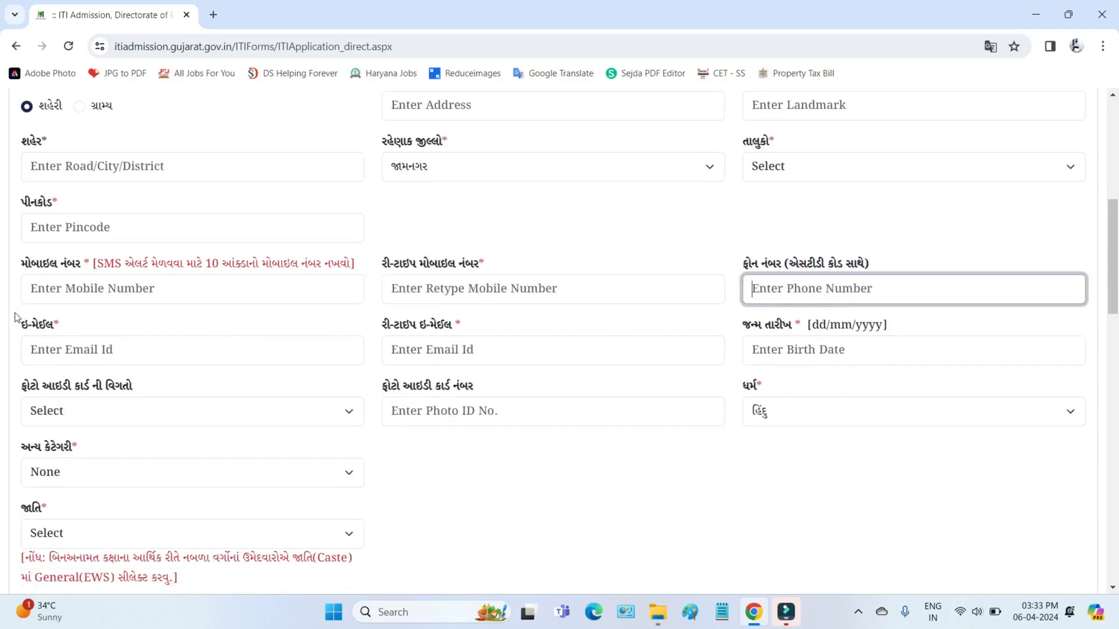
{"action": "left_click_drag", "start_coordinate": [22, 321], "coordinate": [41, 344]}
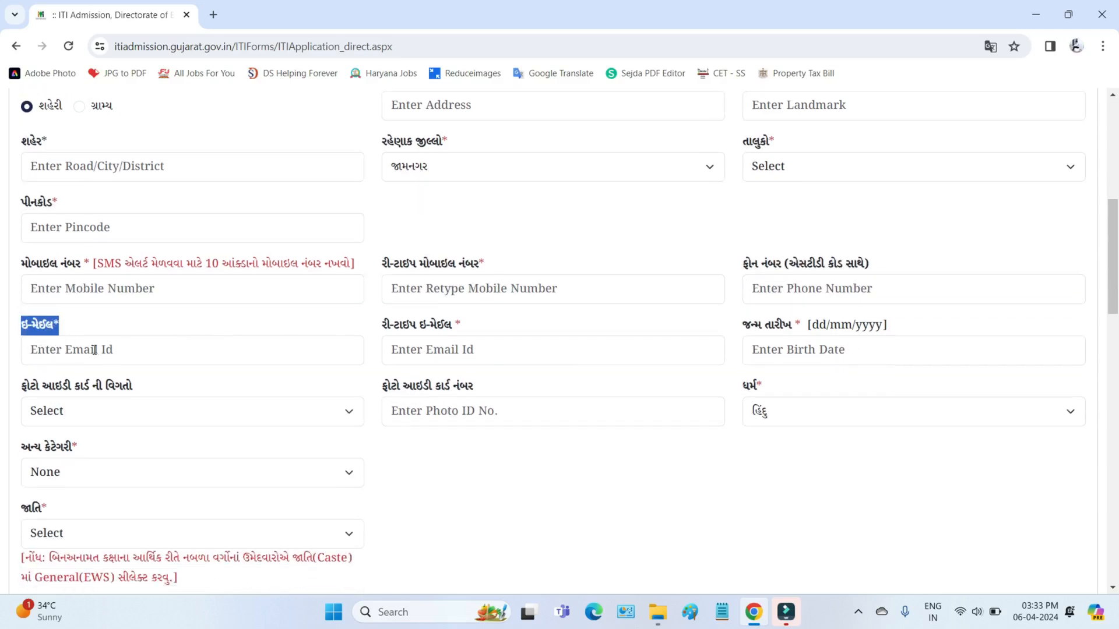
{"action": "left_click_drag", "start_coordinate": [389, 324], "coordinate": [444, 327]}
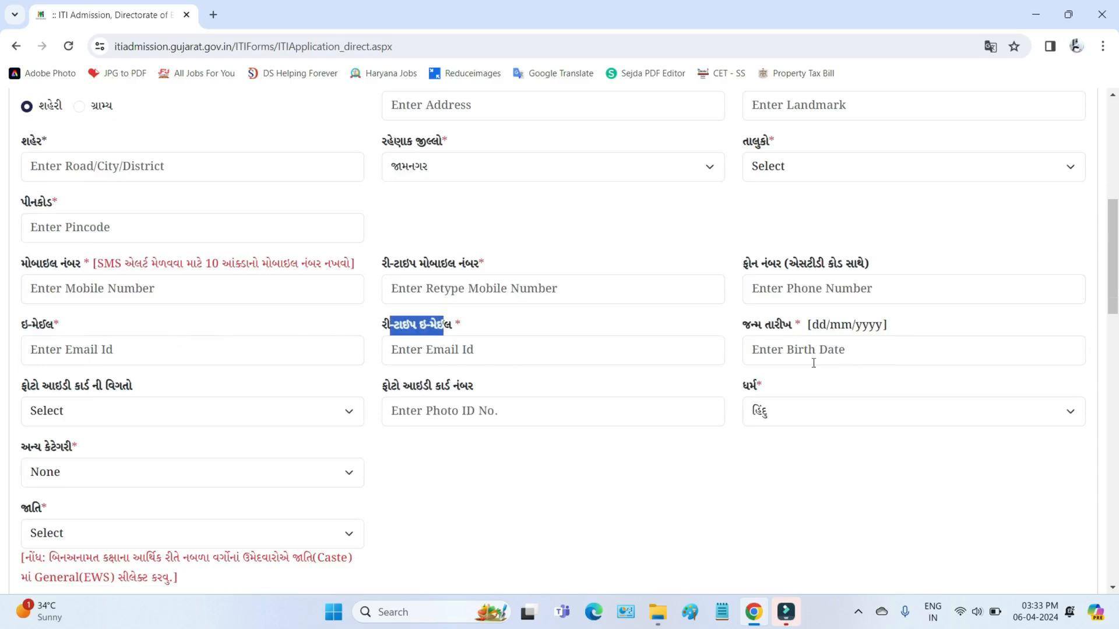
{"action": "left_click_drag", "start_coordinate": [883, 354], "coordinate": [746, 361]}
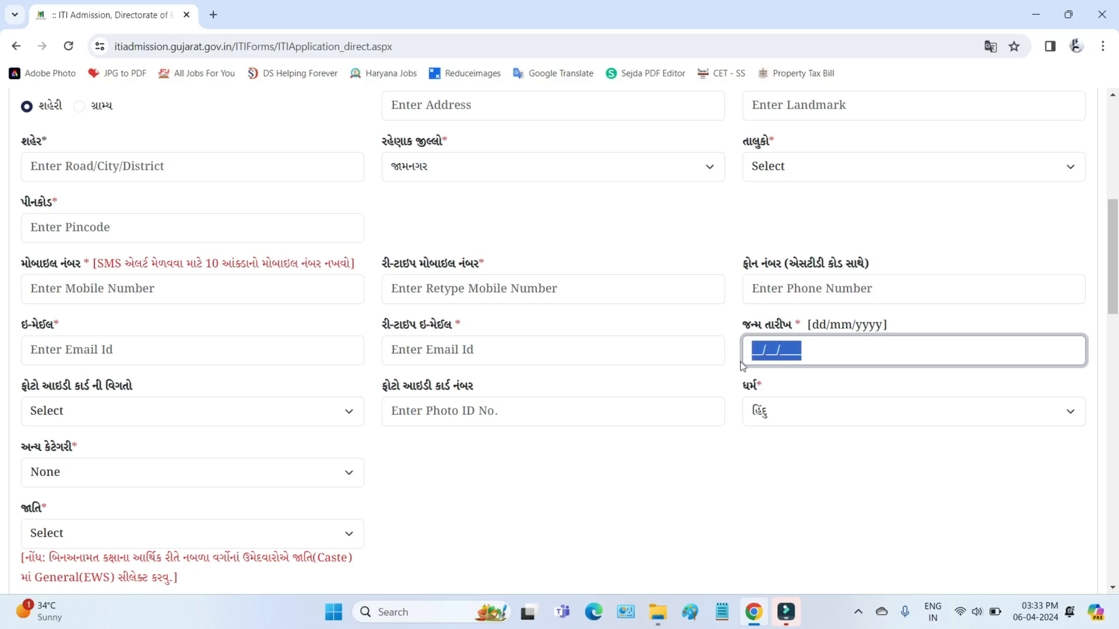
Review the photo ID card types, the photo ID number field and the religion options
{"action": "left_click_drag", "start_coordinate": [44, 399], "coordinate": [140, 387]}
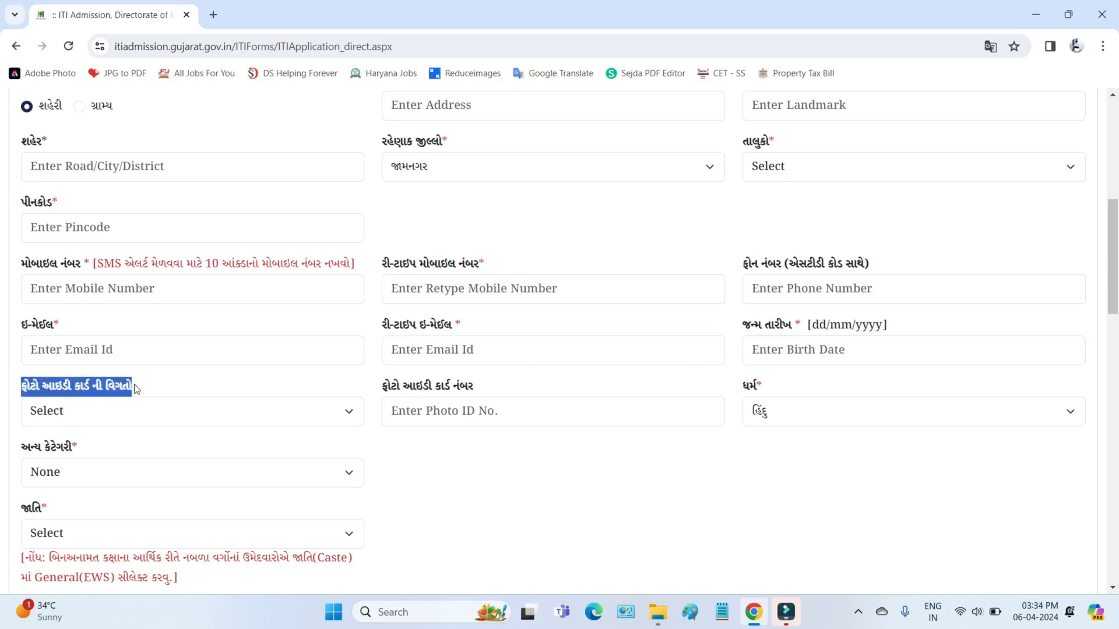
{"action": "left_click", "coordinate": [97, 416]}
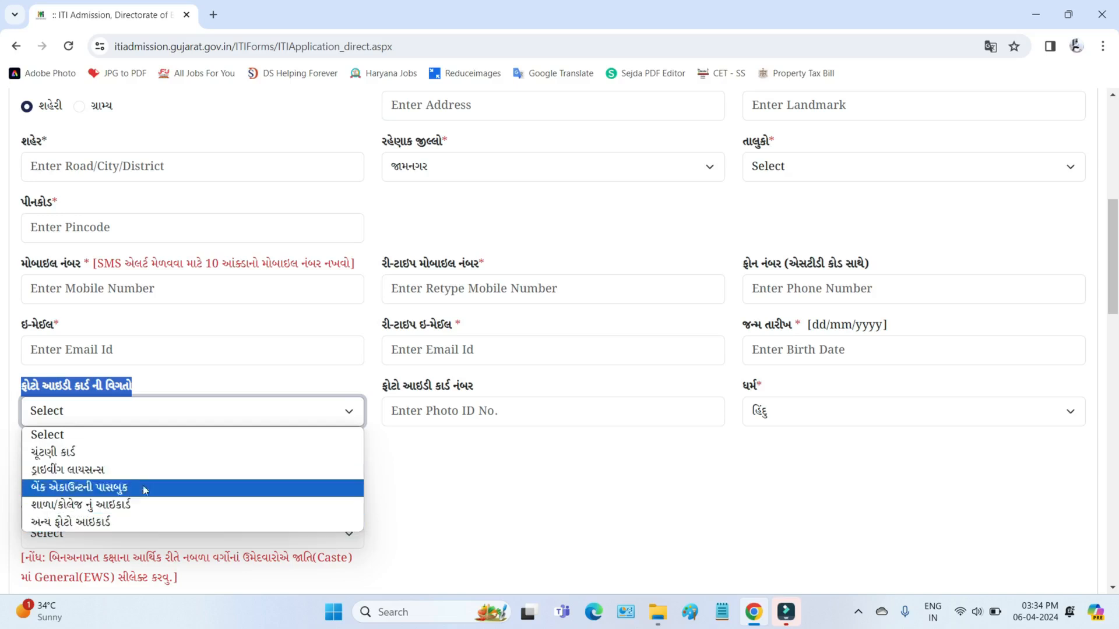
{"action": "left_click", "coordinate": [411, 441]}
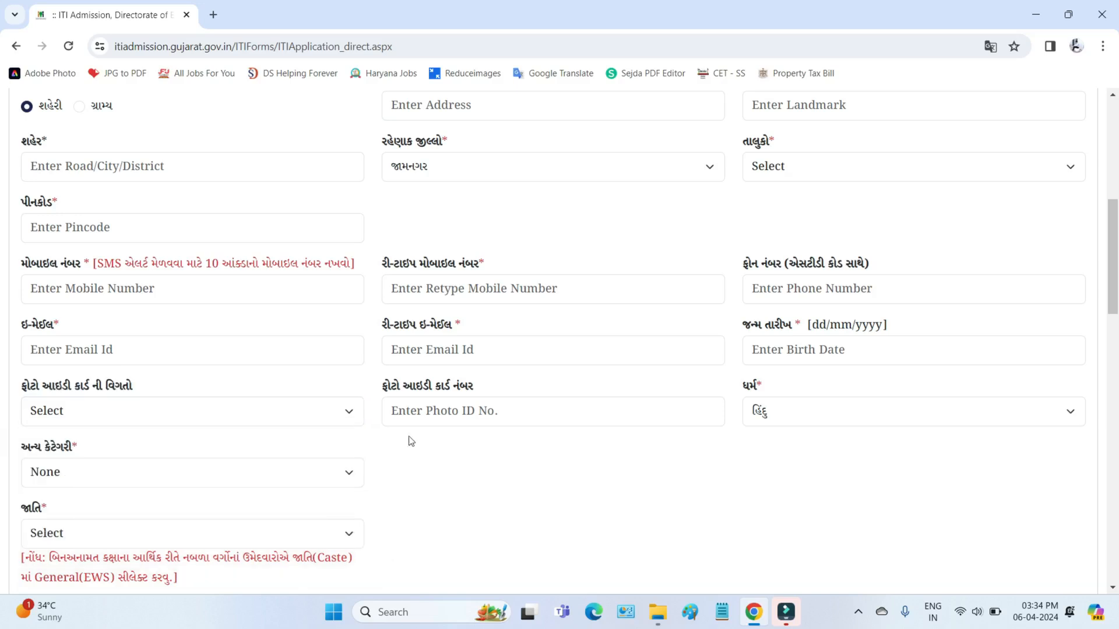
{"action": "triple_click", "coordinate": [389, 387]}
{"action": "left_click", "coordinate": [453, 414]}
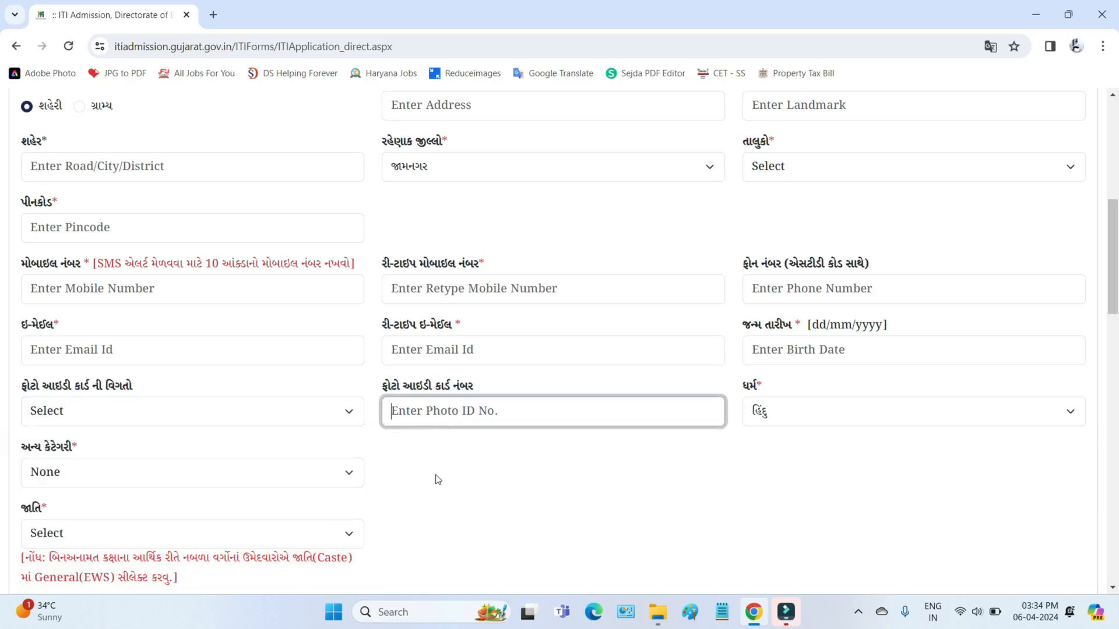
{"action": "left_click", "coordinate": [804, 413]}
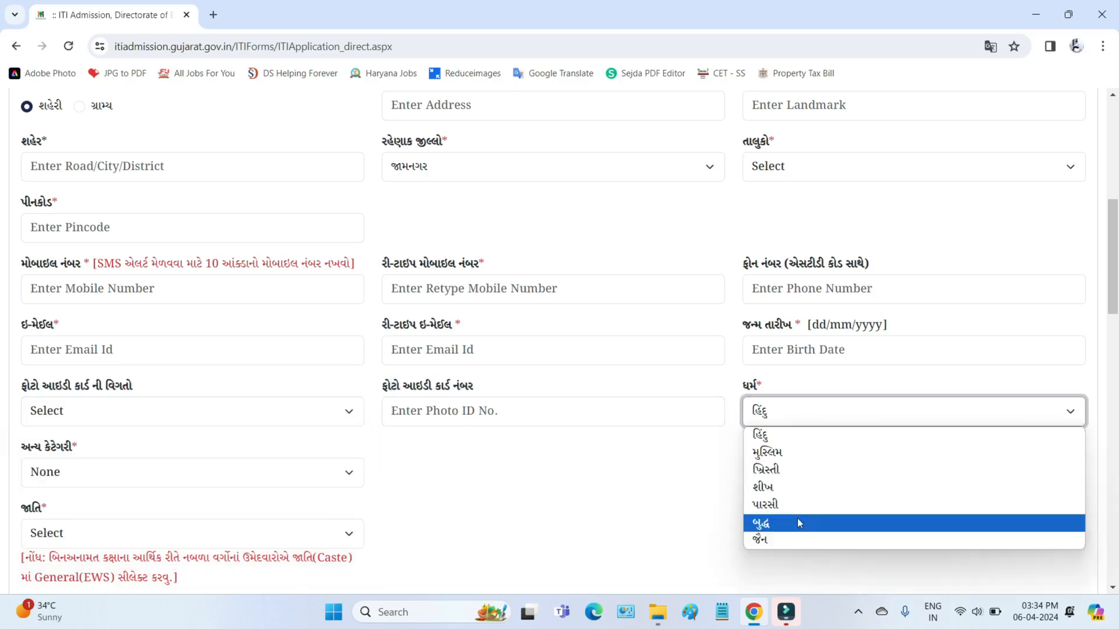
Review the other category options, keeping None, and open the caste field
{"action": "left_click", "coordinate": [660, 479]}
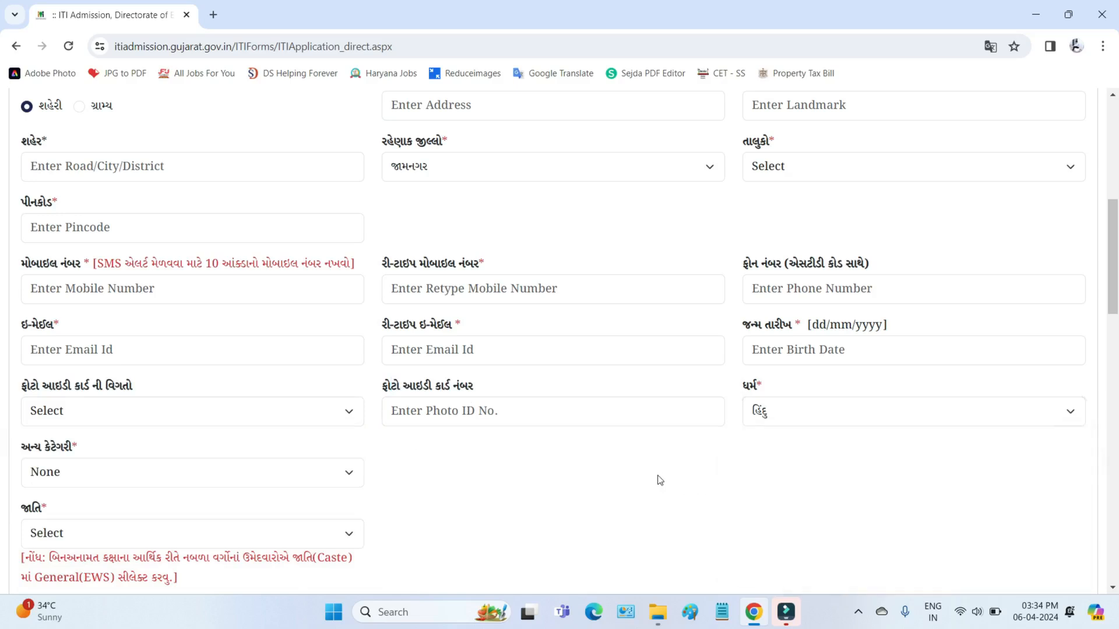
{"action": "left_click", "coordinate": [207, 472]}
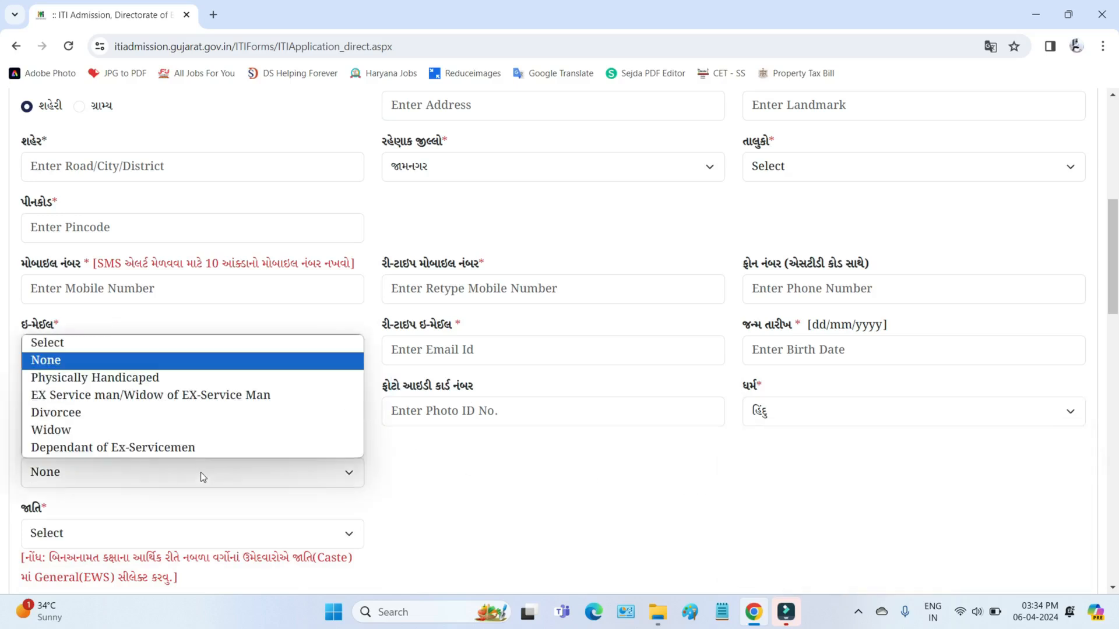
{"action": "left_click", "coordinate": [192, 365]}
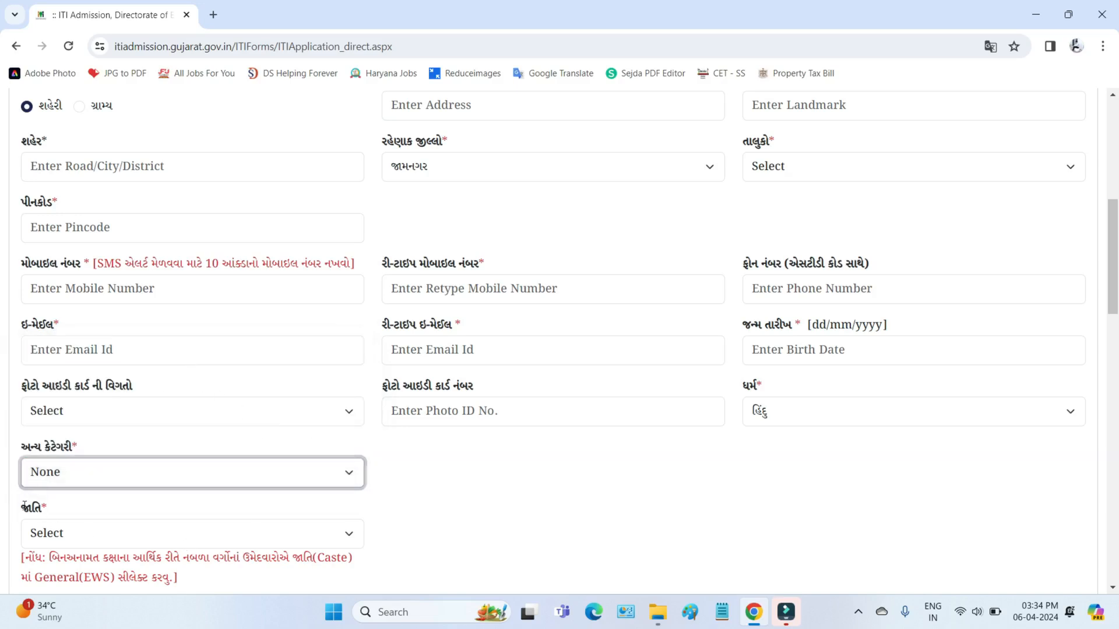
{"action": "double_click", "coordinate": [42, 512]}
{"action": "left_click", "coordinate": [92, 536]}
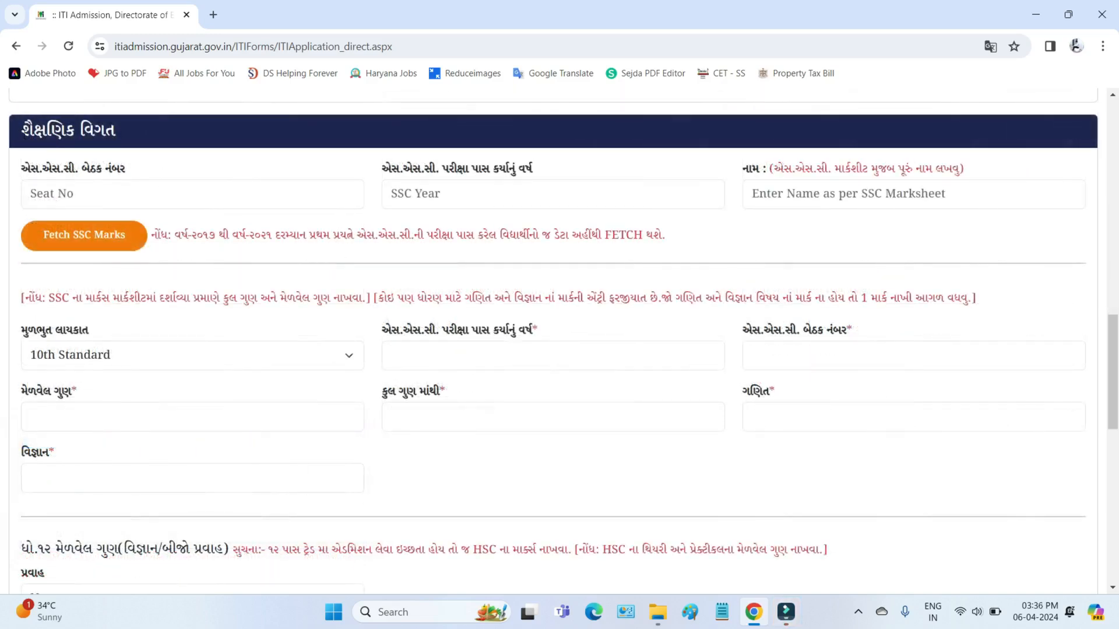
Examine the educational details heading, the year range in the Fetch SSC Marks note and the SSC seat number field
{"action": "left_click_drag", "start_coordinate": [22, 132], "coordinate": [117, 138]}
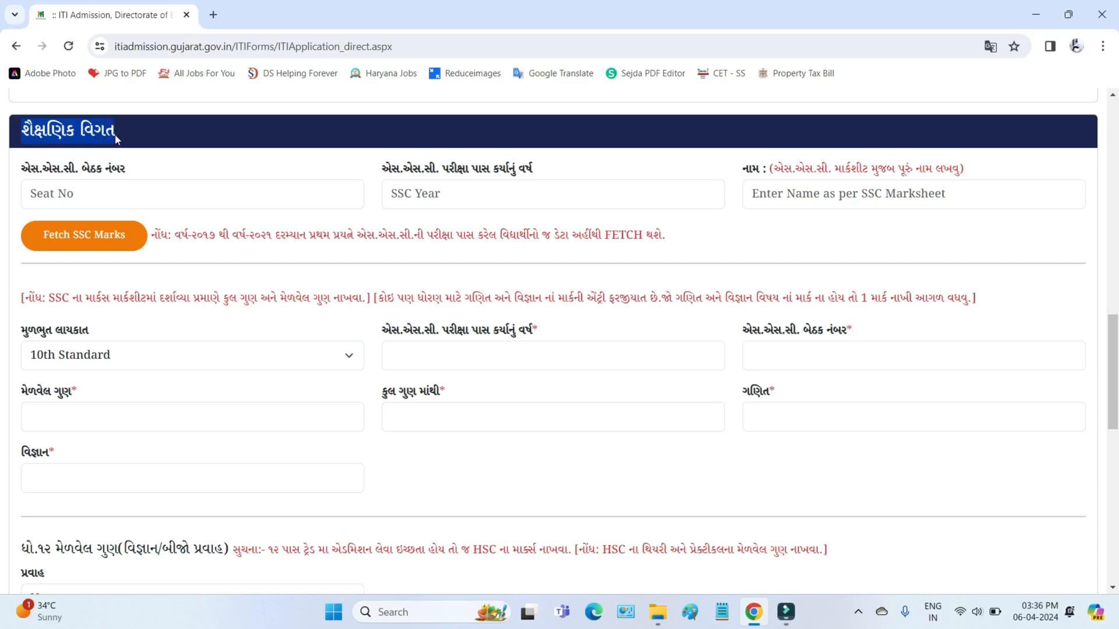
{"action": "left_click_drag", "start_coordinate": [181, 236], "coordinate": [272, 236]}
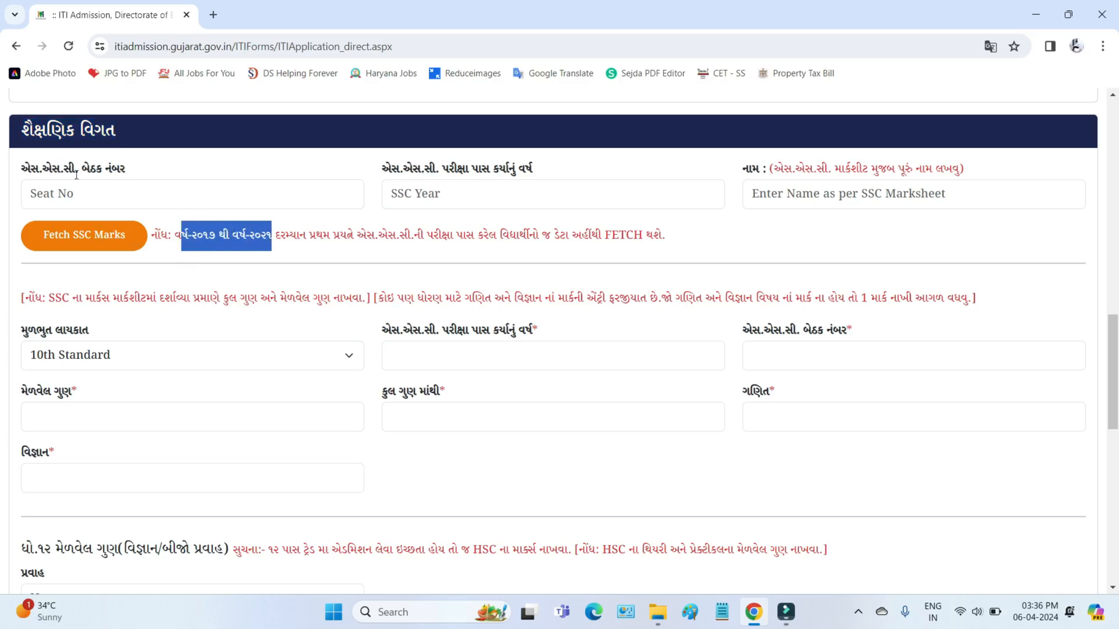
{"action": "left_click_drag", "start_coordinate": [22, 169], "coordinate": [134, 176]}
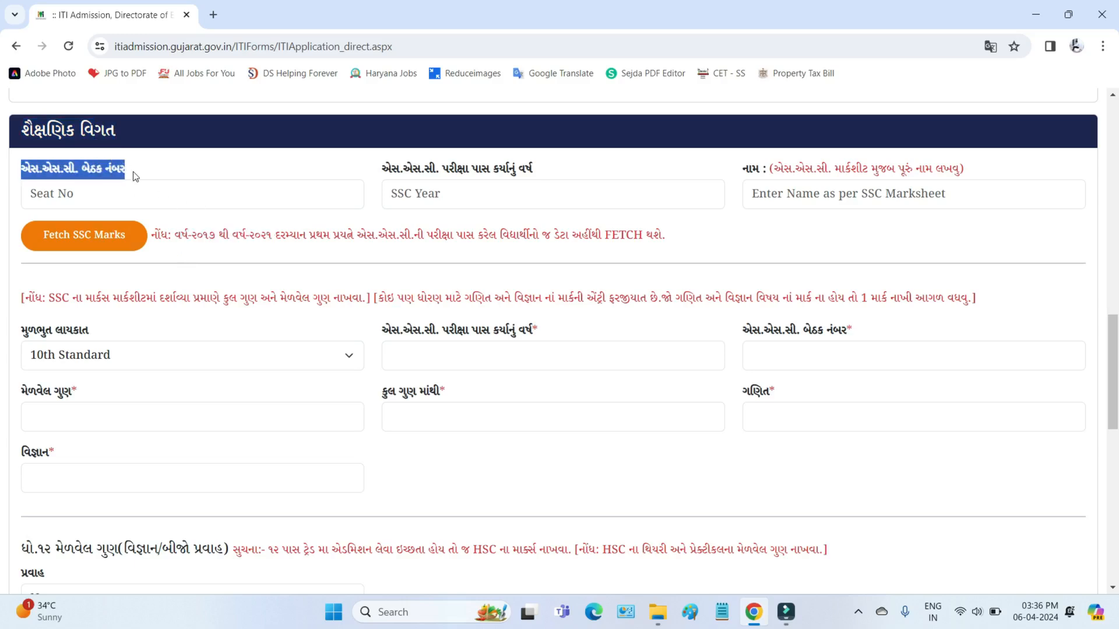
{"action": "left_click", "coordinate": [84, 193]}
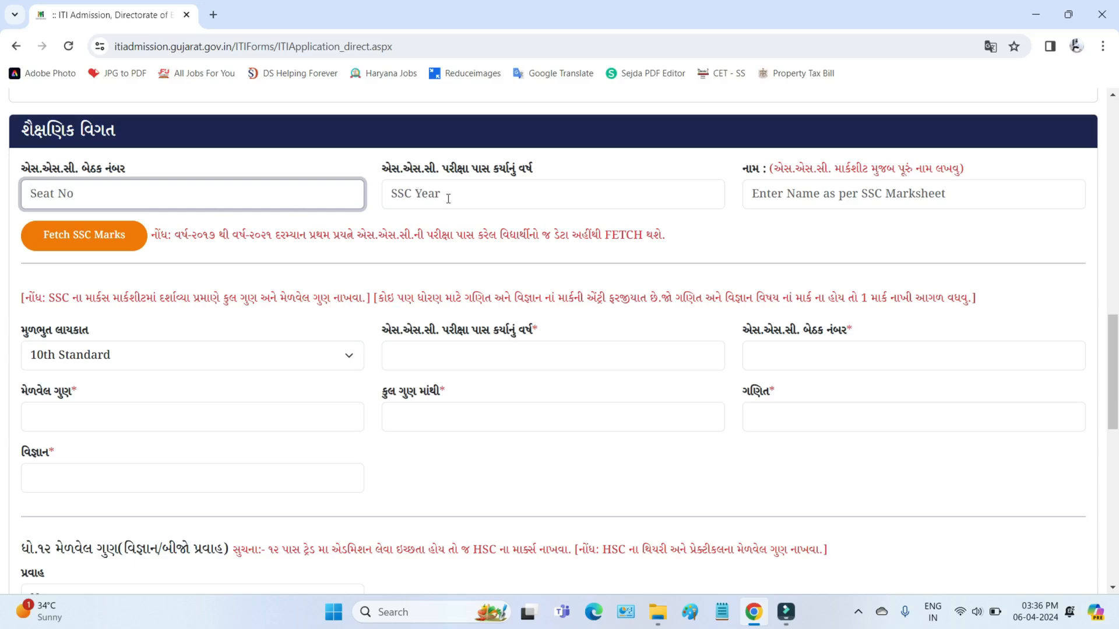
Examine the SSC year and name as per SSC marksheet fields, rechecking the years covered by the fetch note
{"action": "left_click_drag", "start_coordinate": [512, 169], "coordinate": [424, 184]}
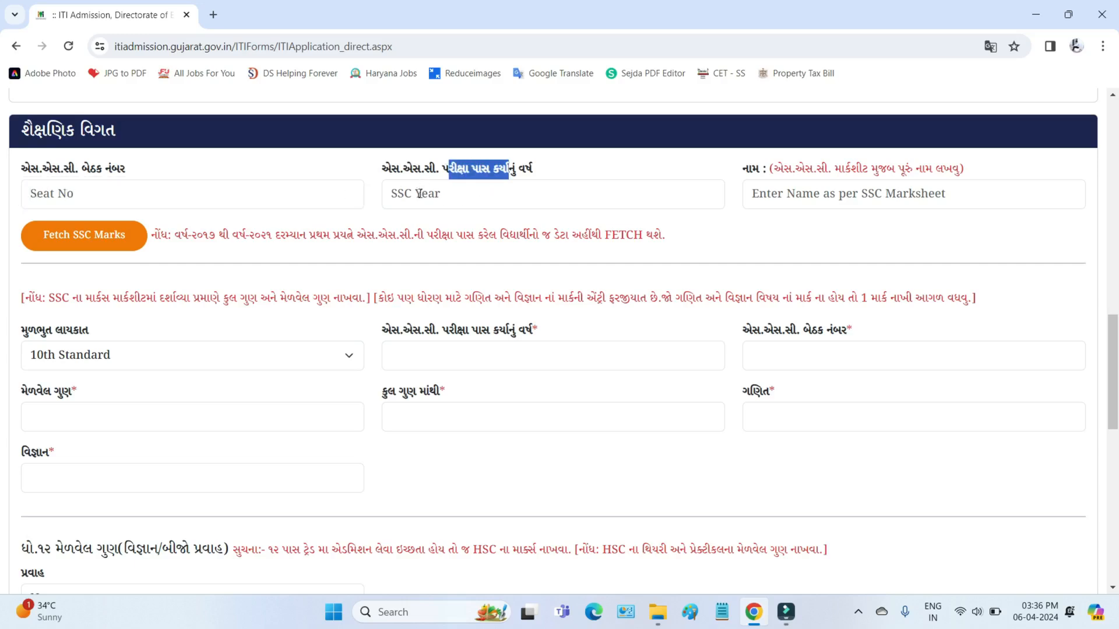
{"action": "left_click", "coordinate": [419, 193]}
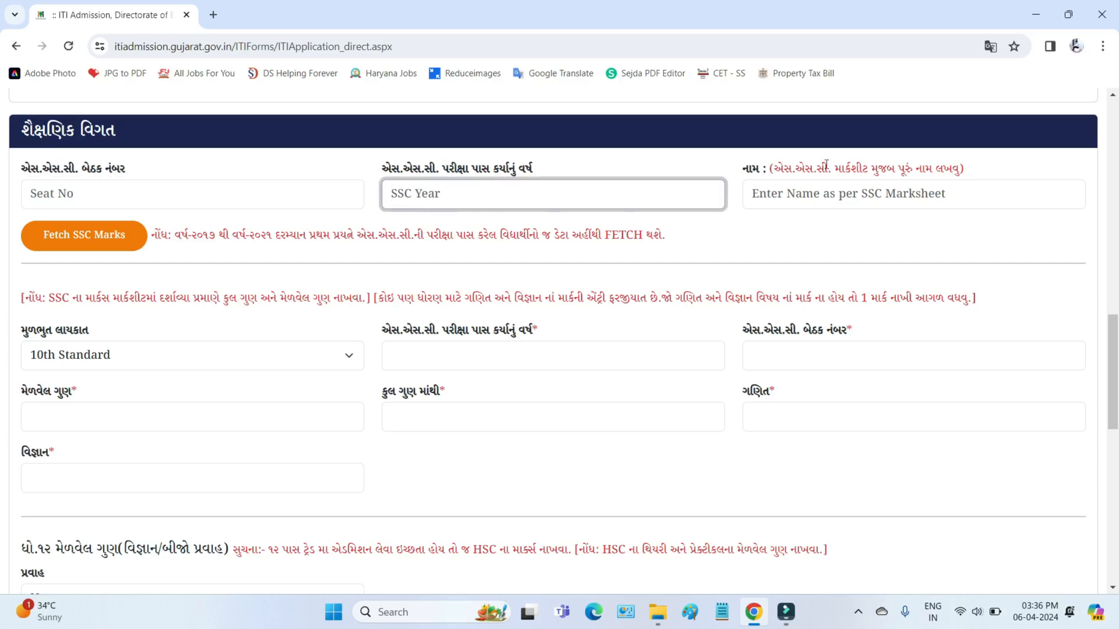
{"action": "left_click_drag", "start_coordinate": [783, 169], "coordinate": [952, 171]}
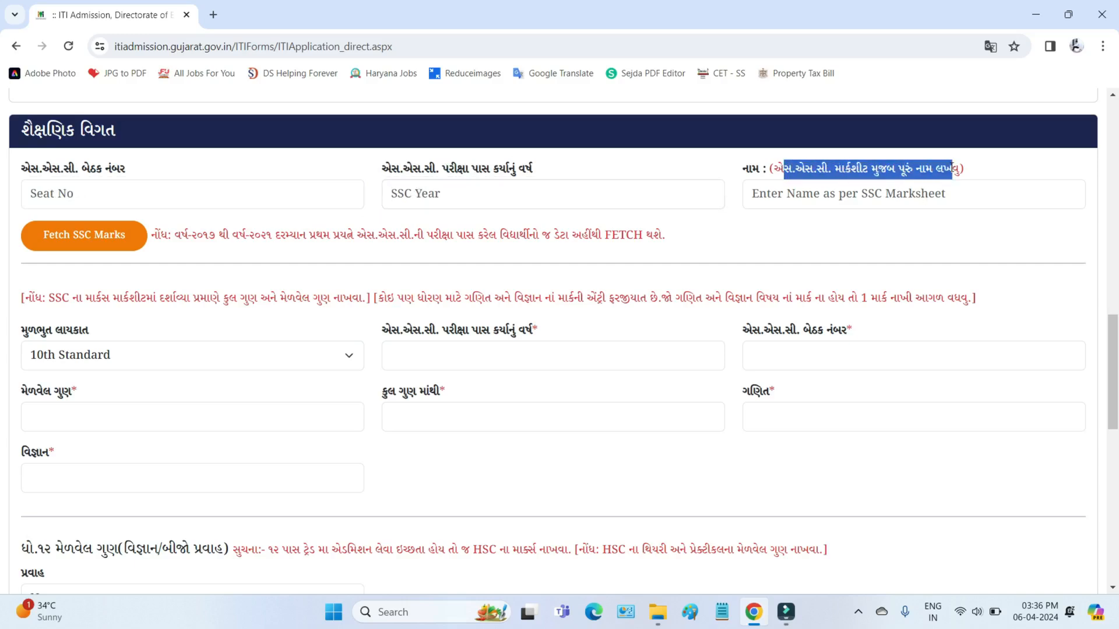
{"action": "left_click", "coordinate": [878, 197]}
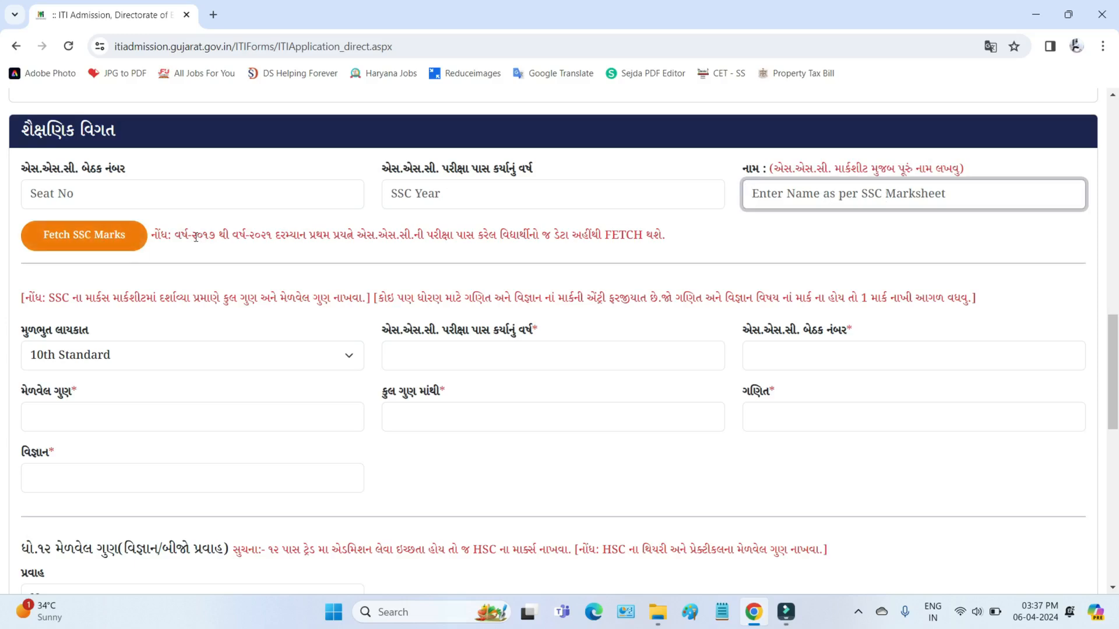
{"action": "left_click_drag", "start_coordinate": [198, 235], "coordinate": [272, 235]}
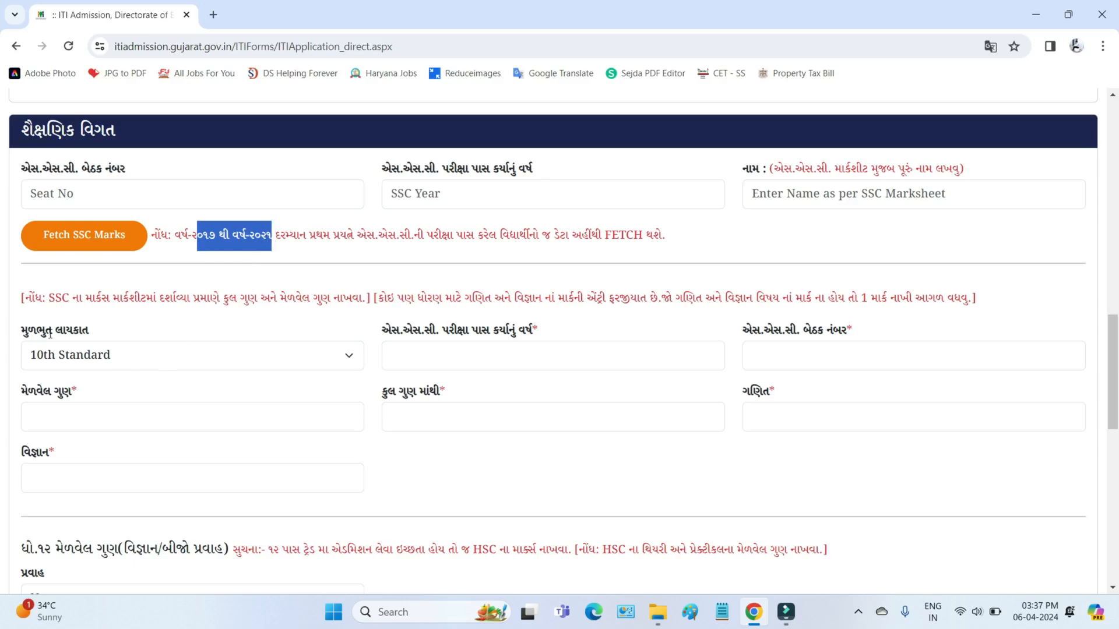
Look through the basic qualification options in the educational details, from 10th Standard to I.T.I Equivalent to 10th
{"action": "left_click_drag", "start_coordinate": [27, 327], "coordinate": [92, 329]}
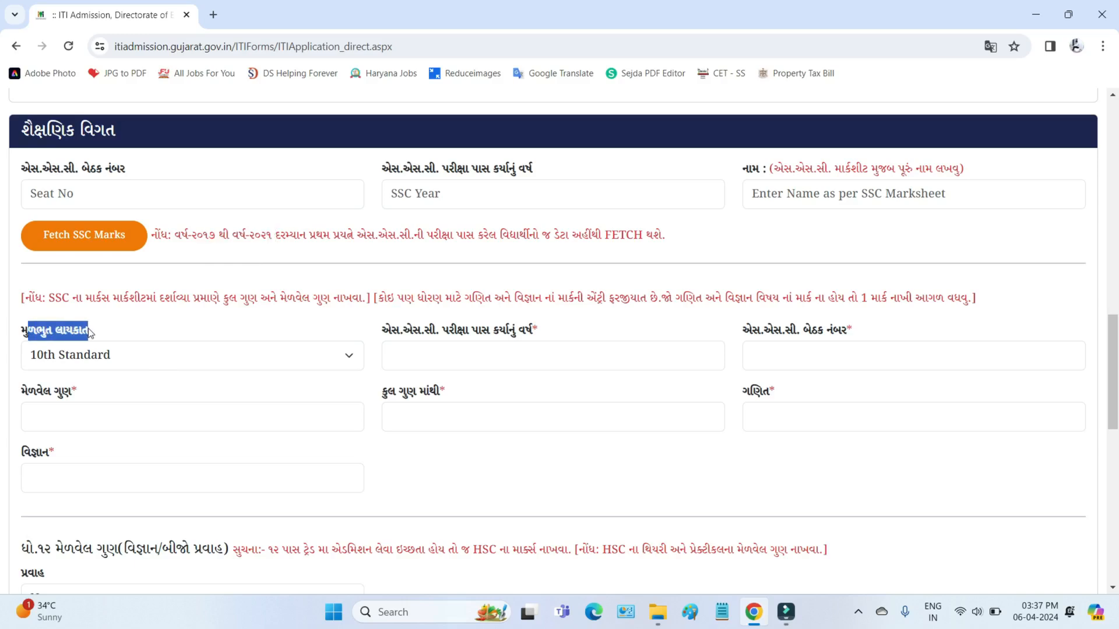
{"action": "left_click", "coordinate": [104, 368]}
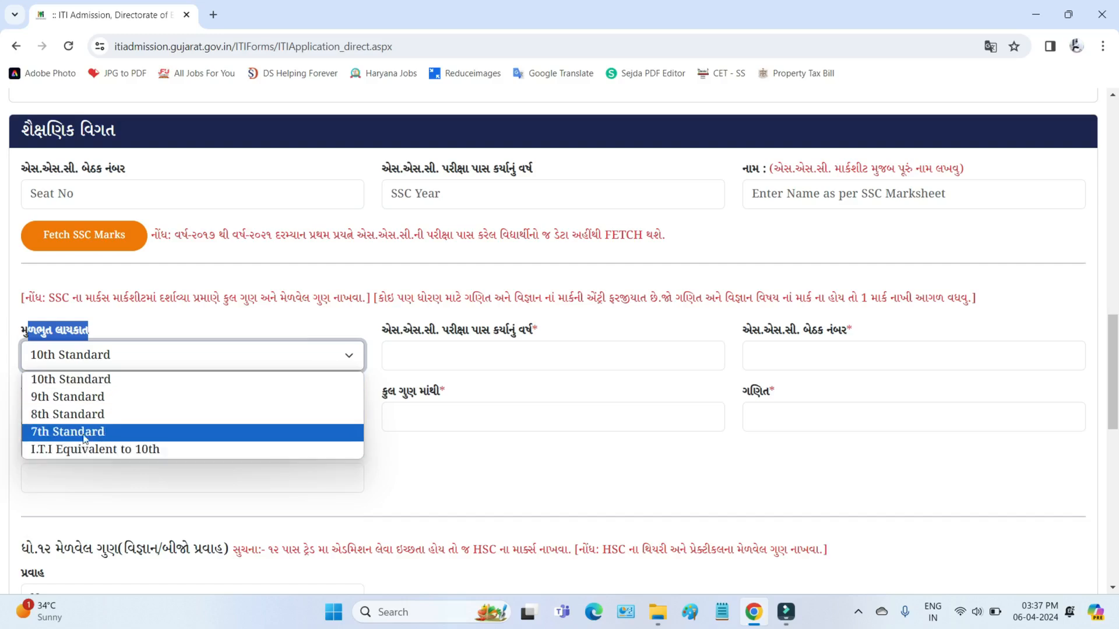
{"action": "left_click", "coordinate": [181, 326]}
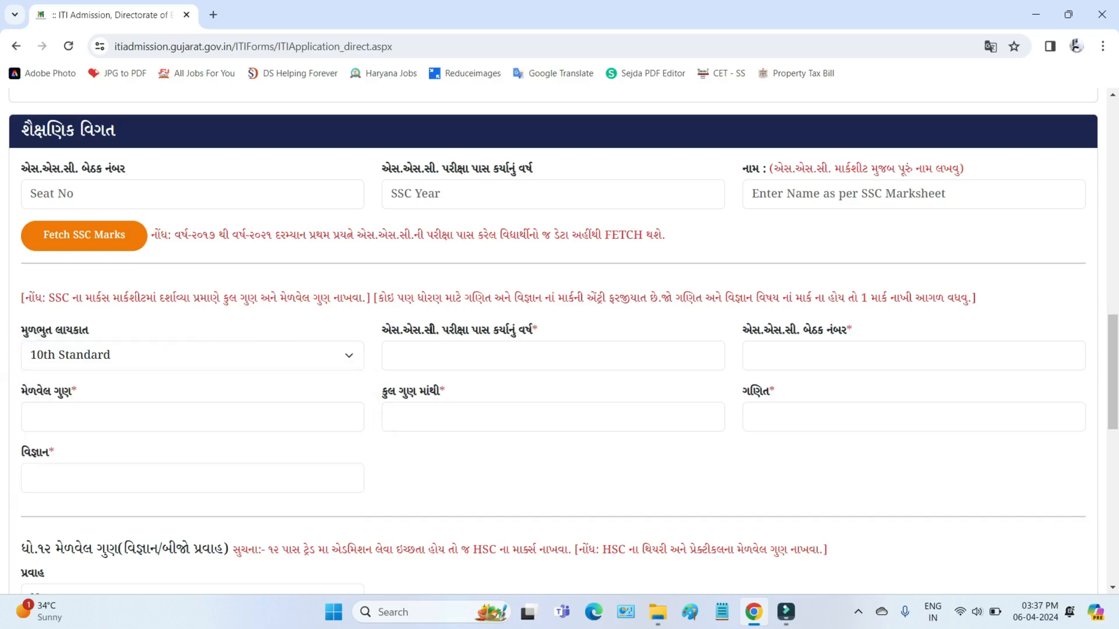
Examine the required SSC passing year and SSC seat number fields beside the basic qualification
{"action": "left_click_drag", "start_coordinate": [382, 329], "coordinate": [548, 336]}
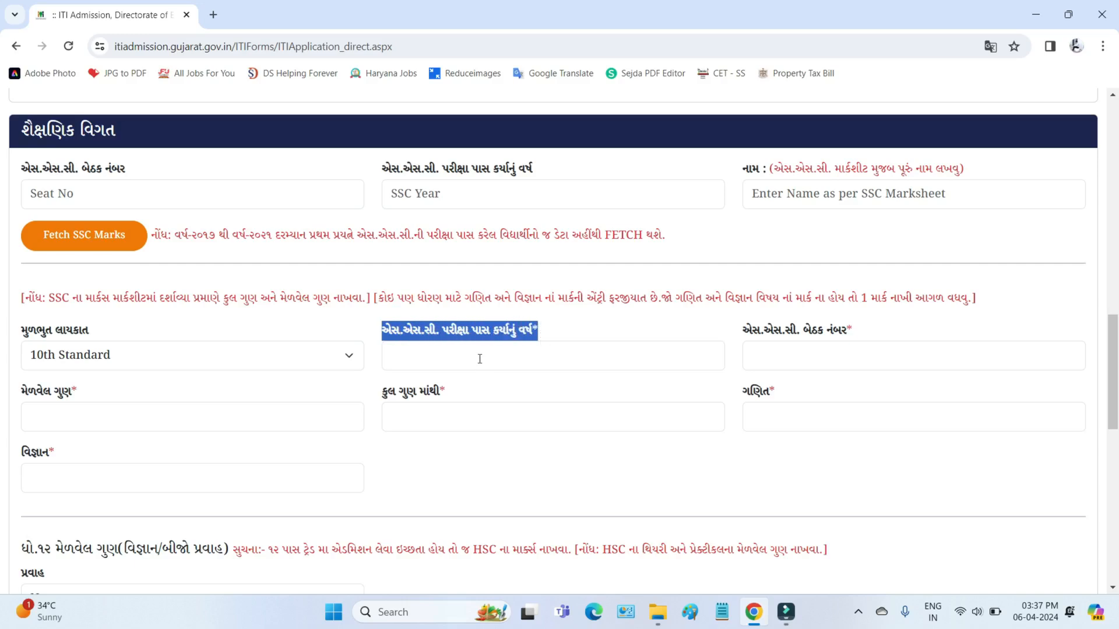
{"action": "left_click", "coordinate": [436, 360]}
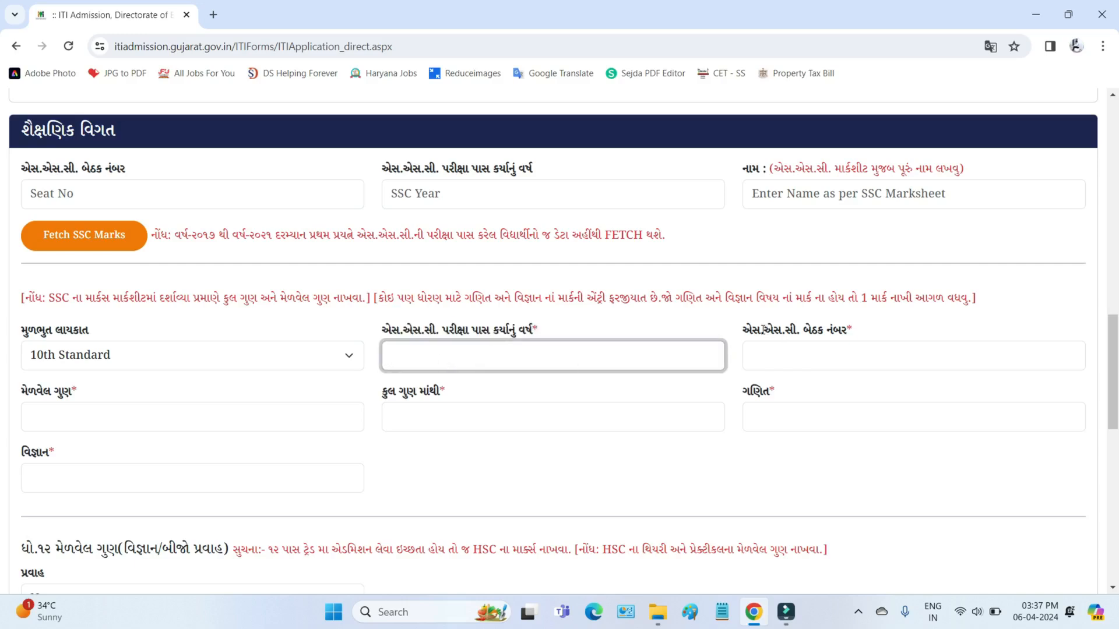
{"action": "left_click_drag", "start_coordinate": [763, 329], "coordinate": [868, 331]}
{"action": "left_click", "coordinate": [818, 350]}
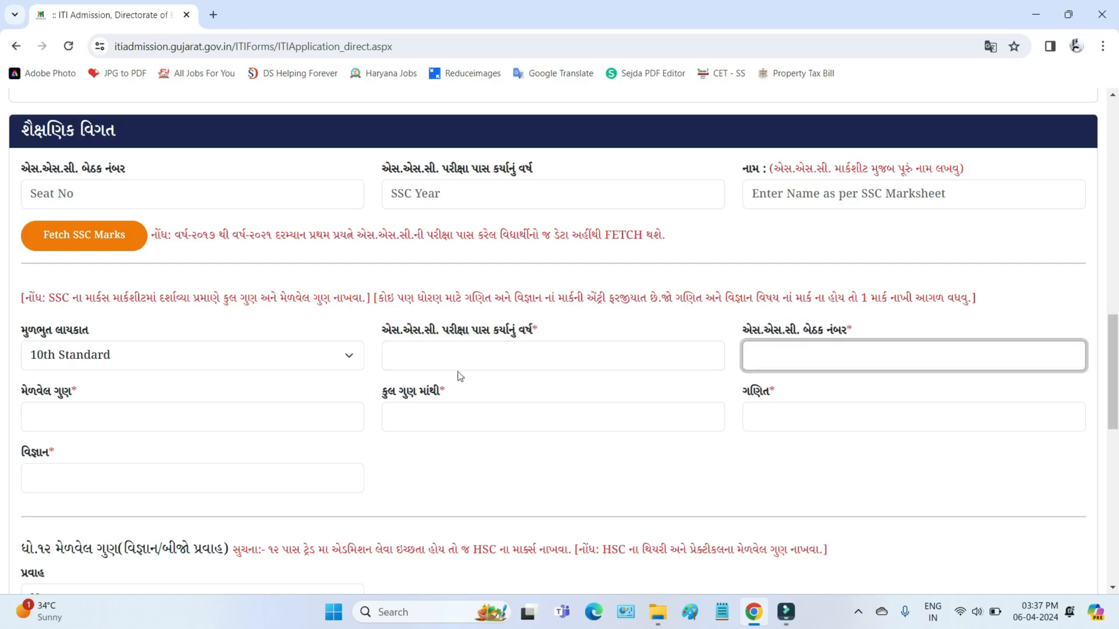
Examine the total marks and obtained marks fields for the basic qualification, rechecking the qualification options
{"action": "left_click_drag", "start_coordinate": [441, 391], "coordinate": [381, 393]}
{"action": "left_click", "coordinate": [108, 362]}
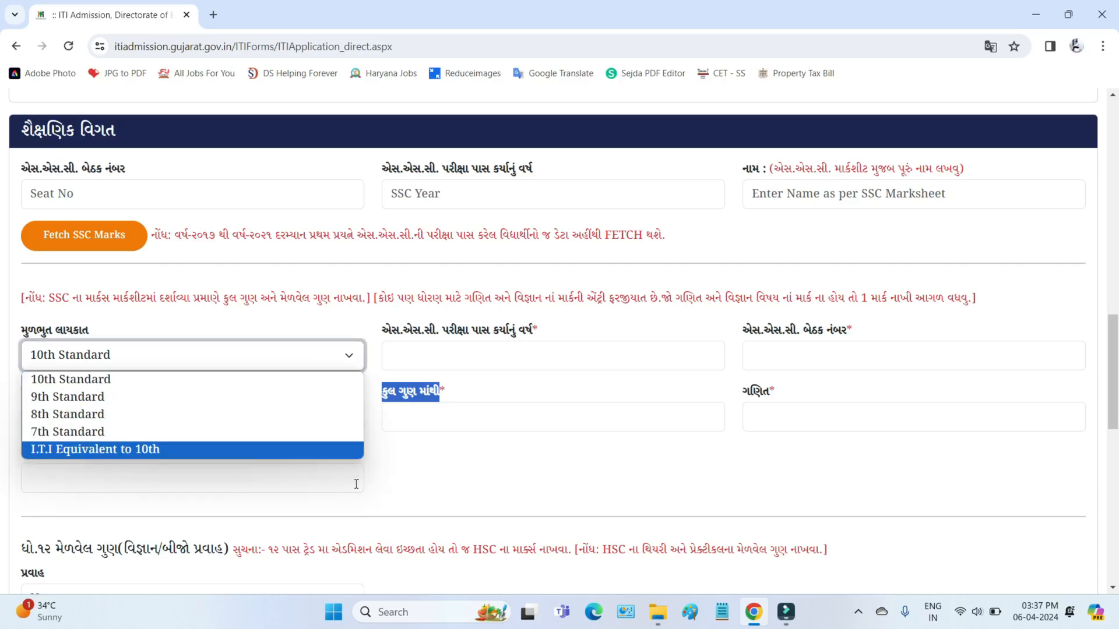
{"action": "left_click", "coordinate": [450, 499]}
{"action": "triple_click", "coordinate": [393, 396]}
{"action": "left_click", "coordinate": [435, 417]}
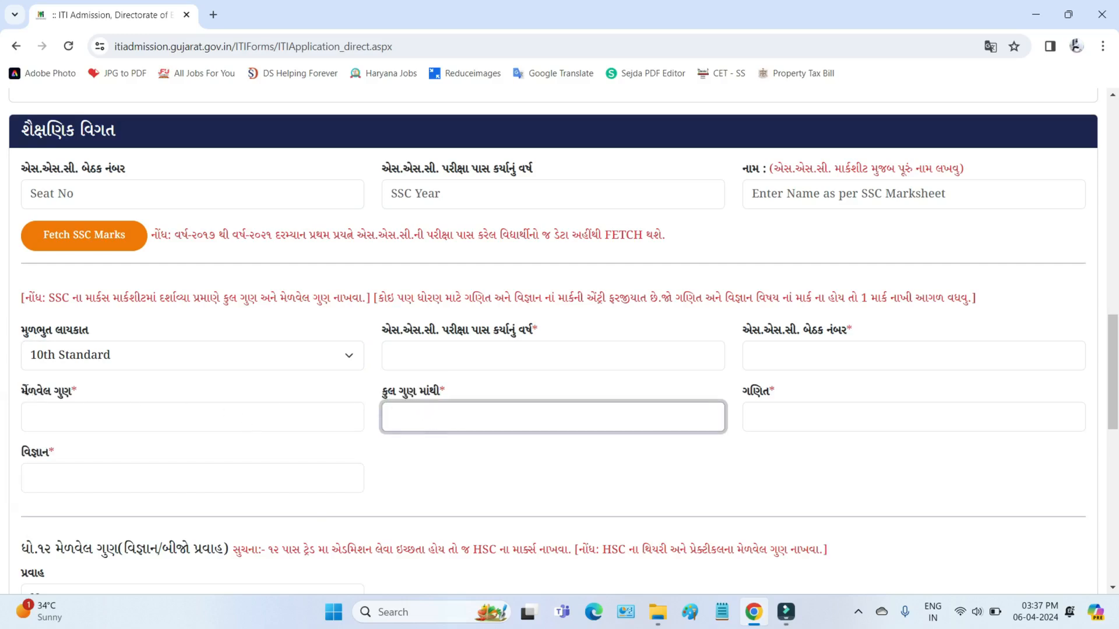
{"action": "left_click_drag", "start_coordinate": [28, 390], "coordinate": [90, 417]}
{"action": "left_click", "coordinate": [90, 417]}
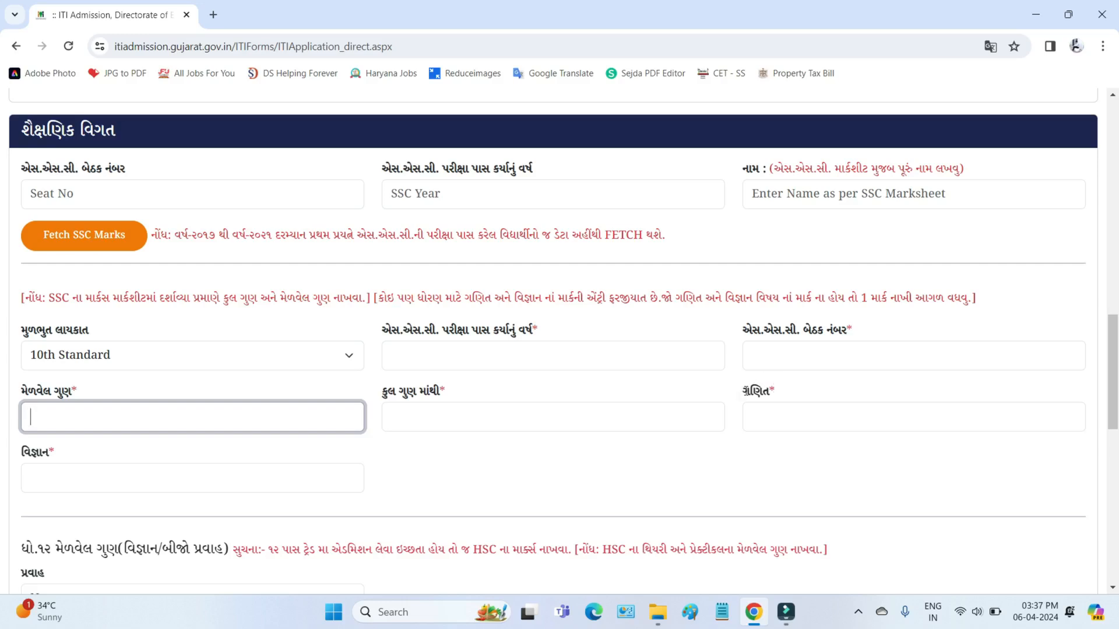
Examine the required mathematics and science marks fields for the basic qualification
{"action": "left_click_drag", "start_coordinate": [744, 390], "coordinate": [770, 389]}
{"action": "left_click", "coordinate": [768, 418]}
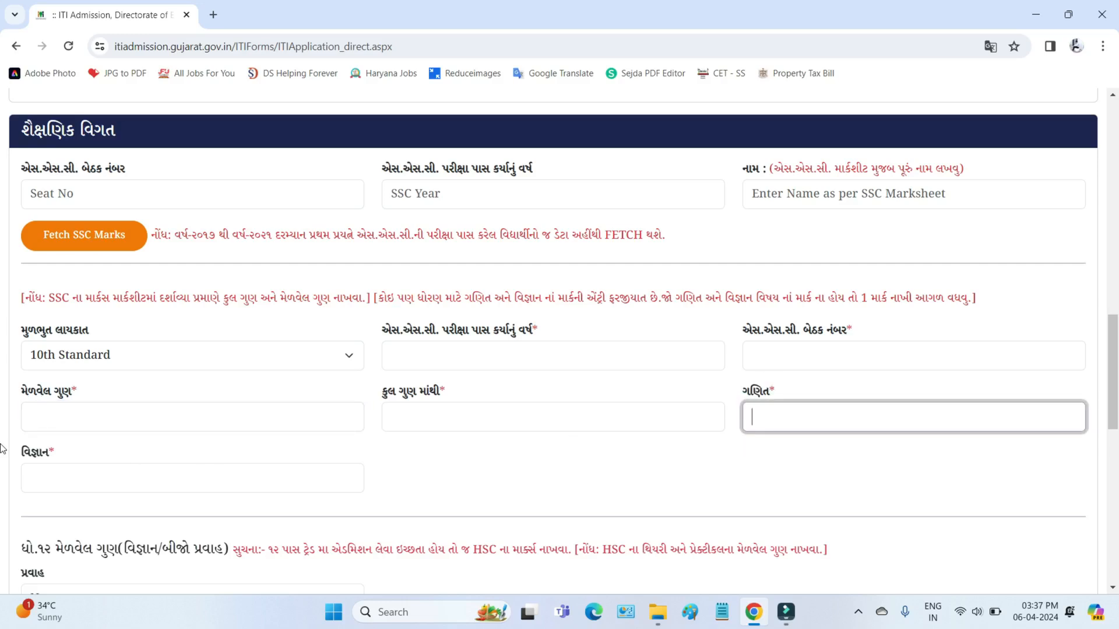
{"action": "left_click_drag", "start_coordinate": [31, 453], "coordinate": [52, 454]}
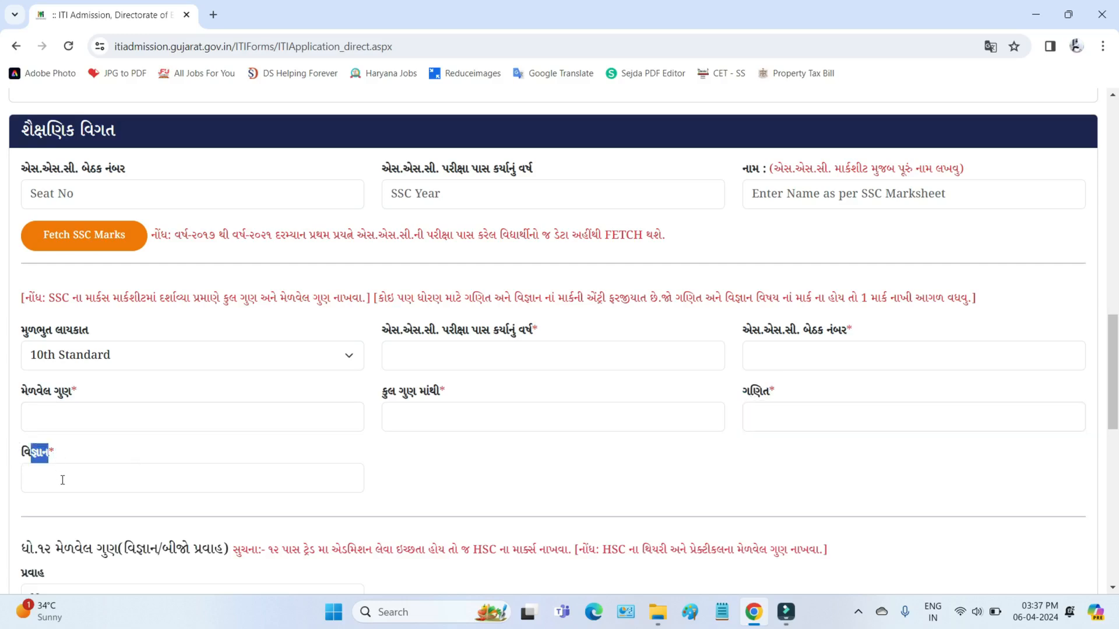
{"action": "left_click", "coordinate": [62, 480]}
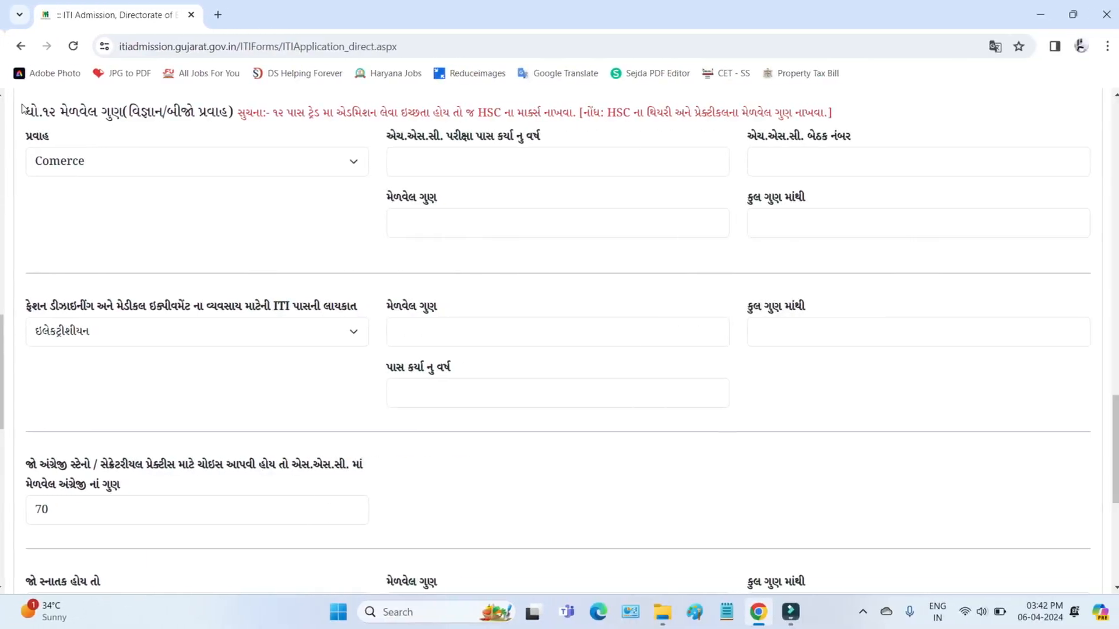
Review the 12th standard marks section heading and its stream options None, Science, Comerce and Arts
{"action": "left_click_drag", "start_coordinate": [21, 109], "coordinate": [102, 112]}
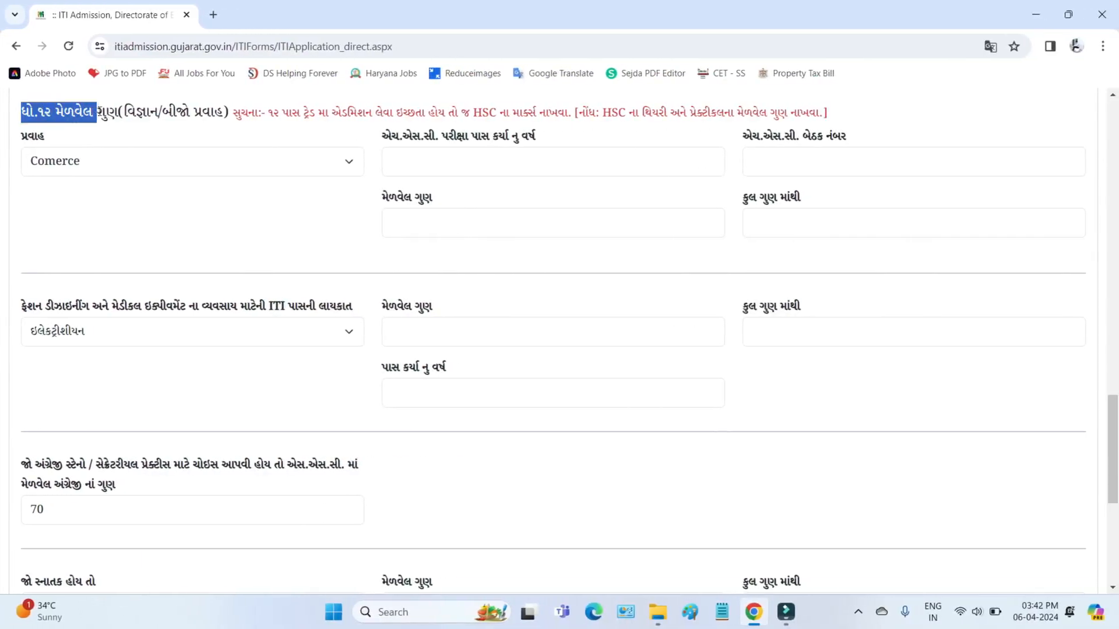
{"action": "left_click", "coordinate": [143, 168]}
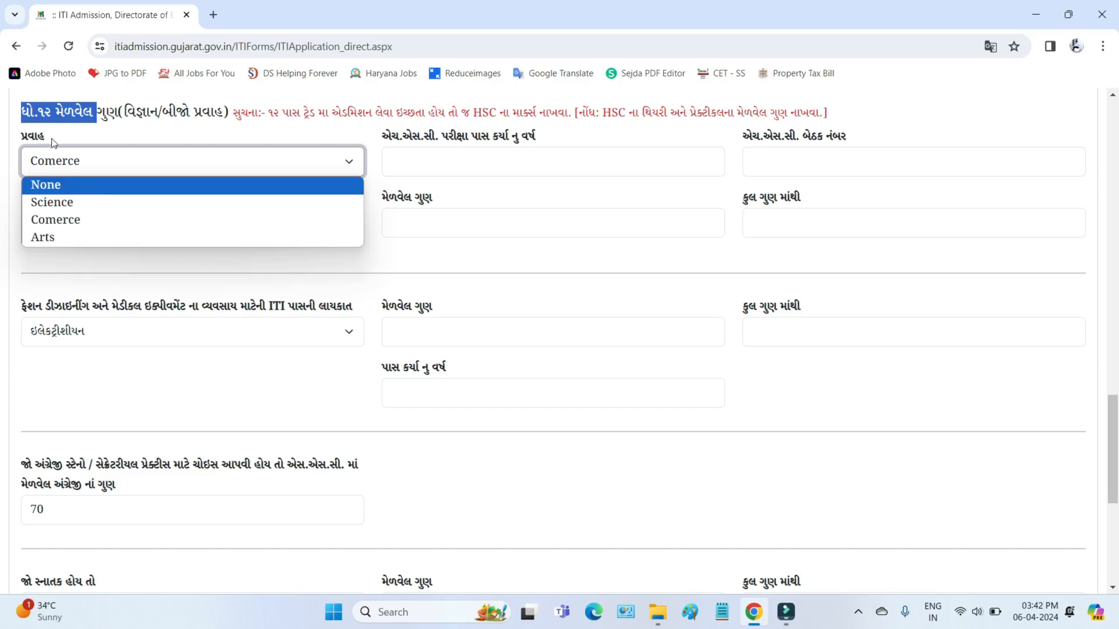
{"action": "left_click_drag", "start_coordinate": [52, 137], "coordinate": [18, 137]}
{"action": "left_click", "coordinate": [46, 158]}
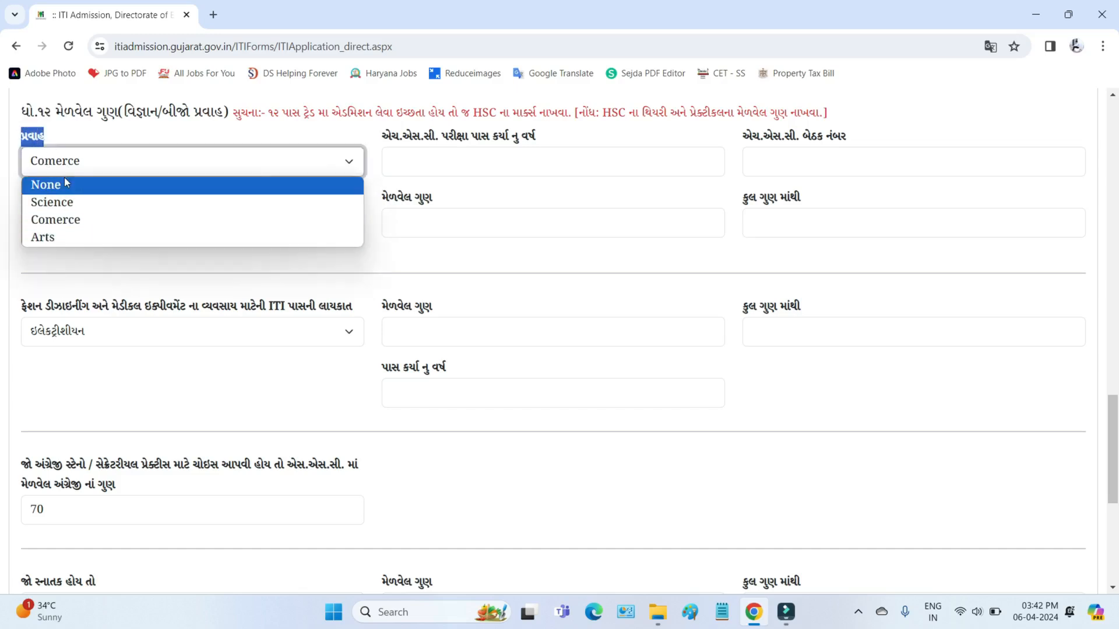
{"action": "left_click", "coordinate": [58, 257]}
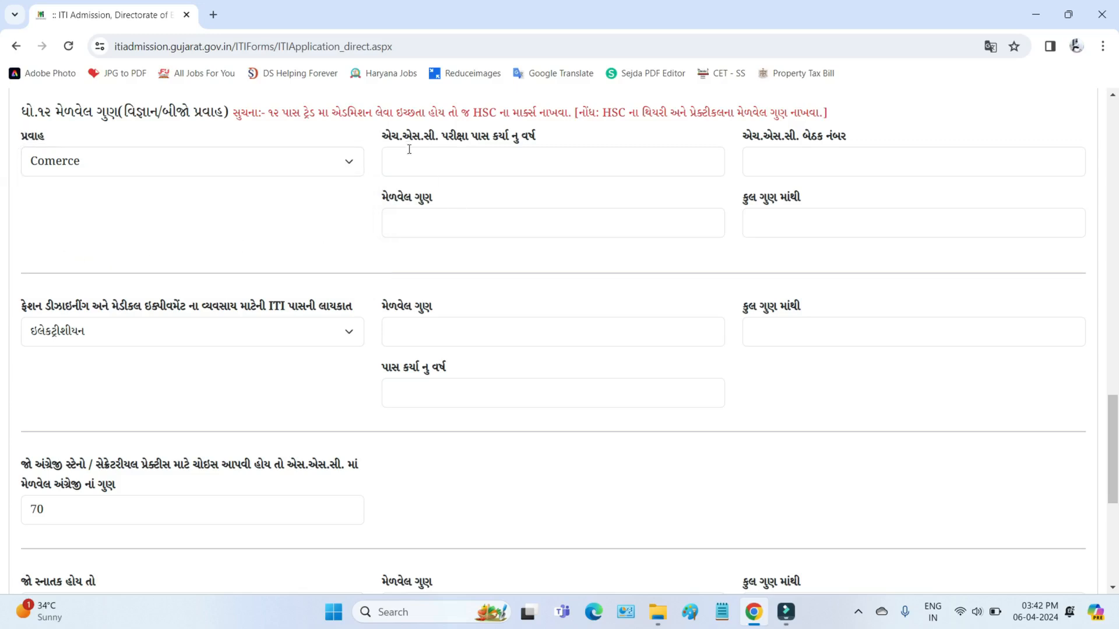
Examine the HSC passing year and HSC seat number fields in the 12th standard section
{"action": "left_click_drag", "start_coordinate": [382, 135], "coordinate": [542, 144]}
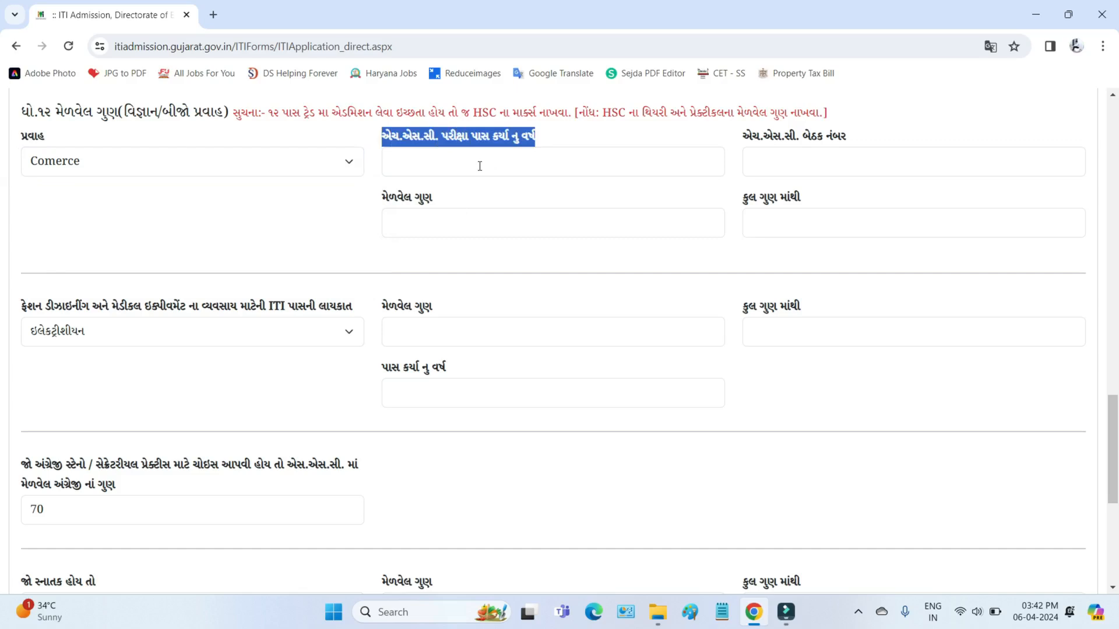
{"action": "left_click", "coordinate": [480, 166]}
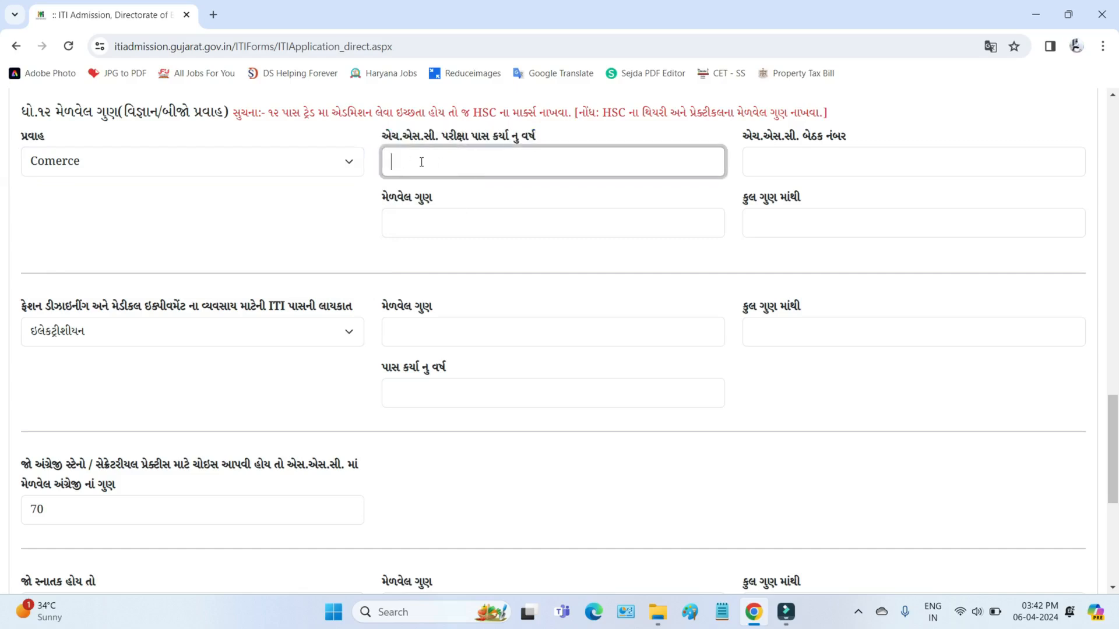
{"action": "left_click", "coordinate": [785, 162]}
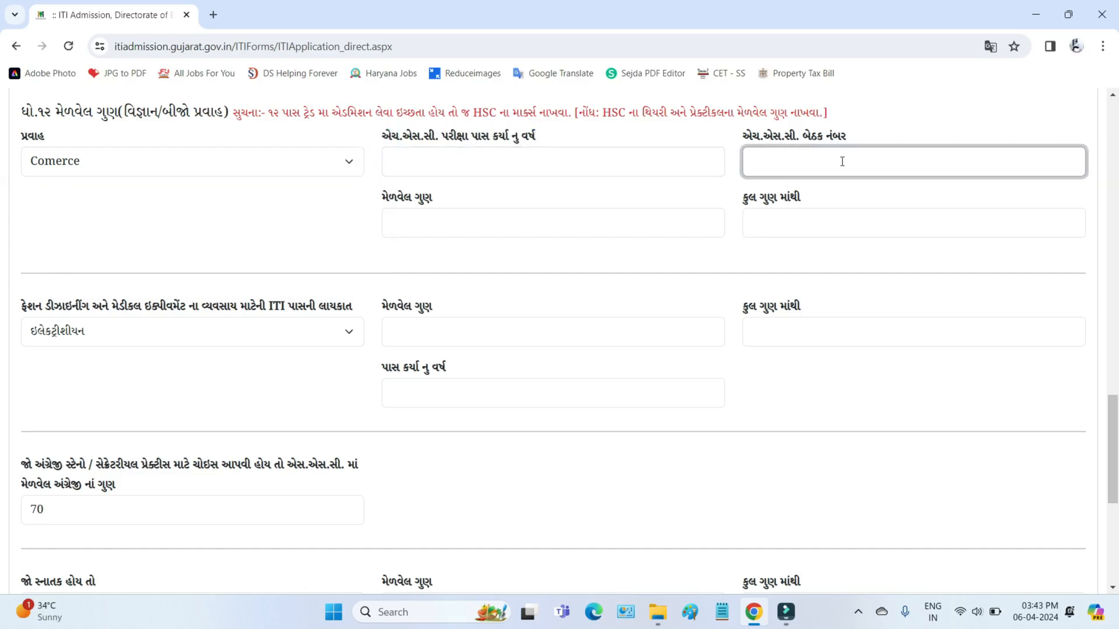
Examine the obtained marks and total marks fields in the 12th standard section
{"action": "left_click_drag", "start_coordinate": [380, 196], "coordinate": [437, 222]}
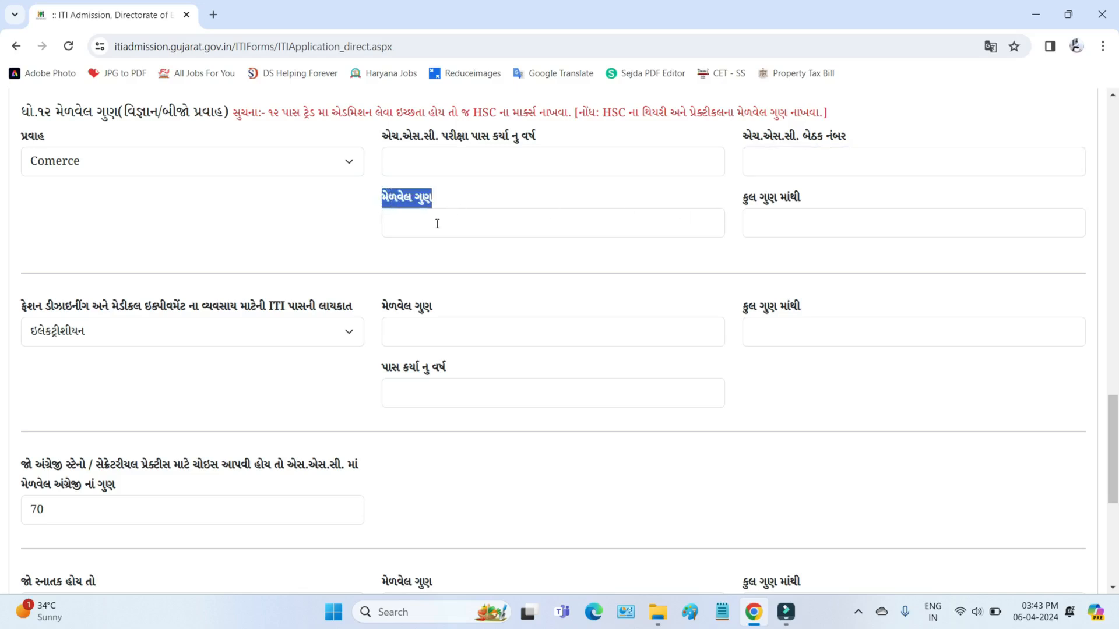
{"action": "left_click", "coordinate": [437, 224]}
{"action": "left_click_drag", "start_coordinate": [744, 197], "coordinate": [780, 209]}
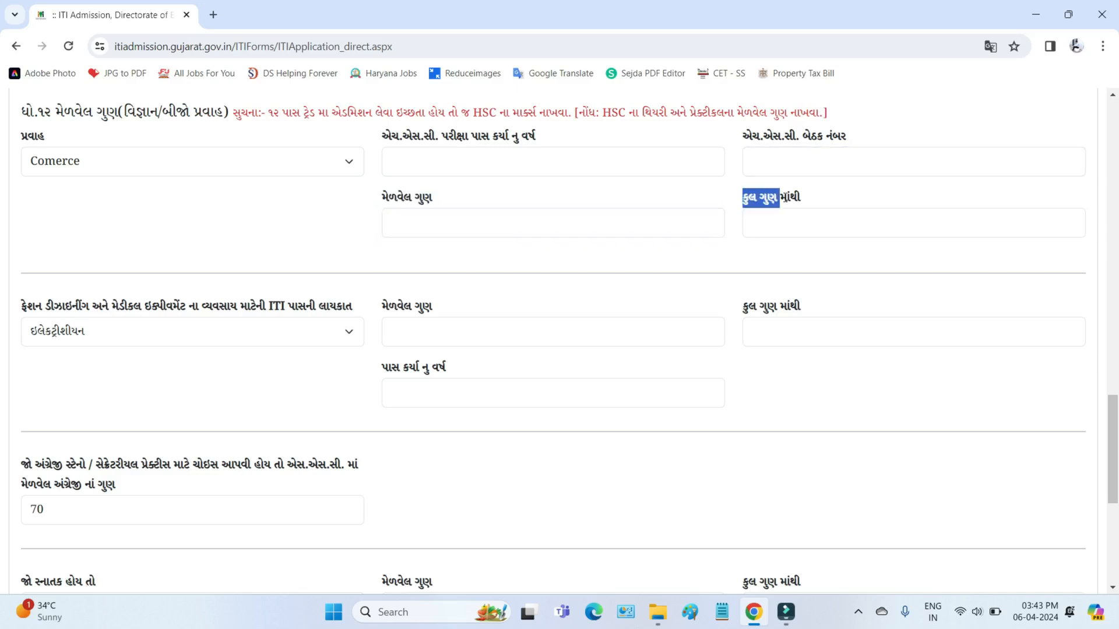
{"action": "left_click", "coordinate": [782, 224]}
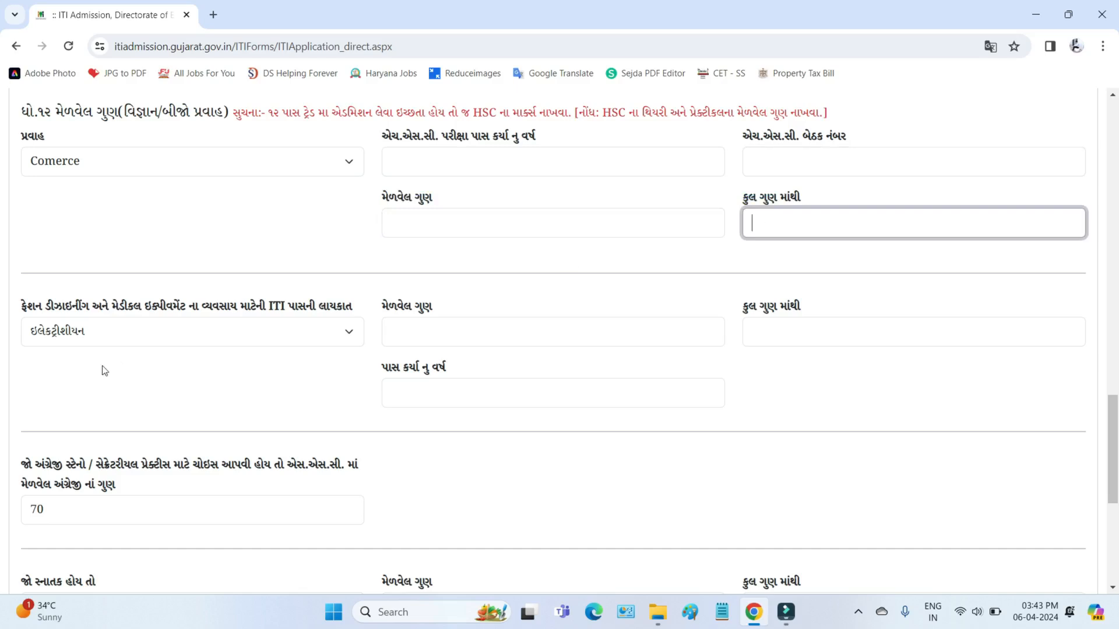
Review the ITI-pass qualification options for the Fashion Designing and Medical Equipment trades, from None to CoE trade basic module
{"action": "left_click_drag", "start_coordinate": [22, 306], "coordinate": [129, 307]}
{"action": "left_click", "coordinate": [177, 335]}
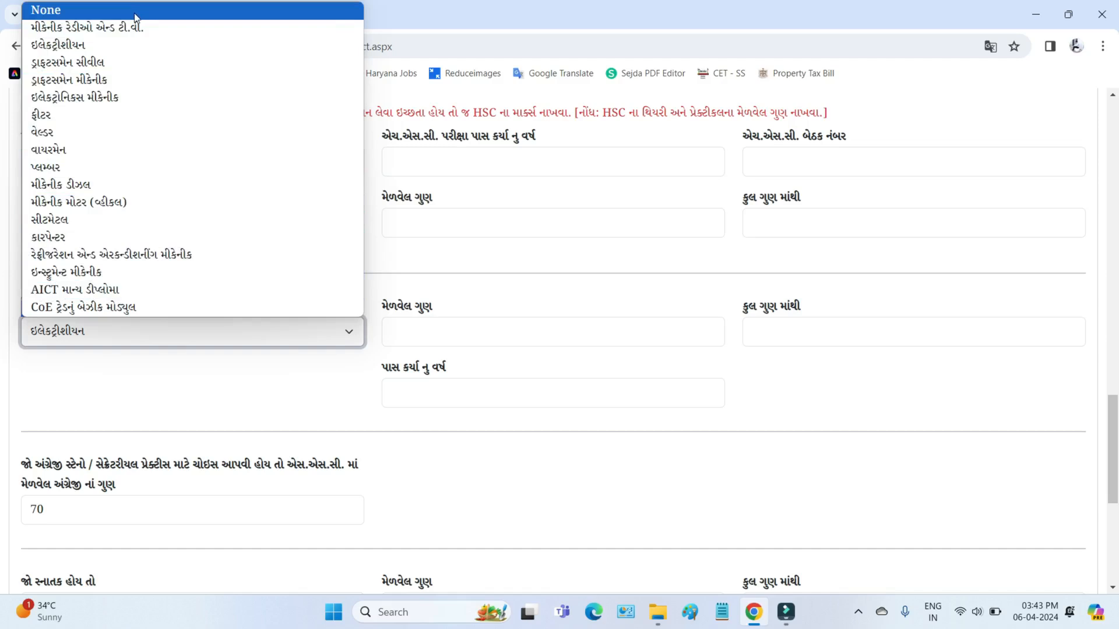
{"action": "left_click", "coordinate": [102, 395]}
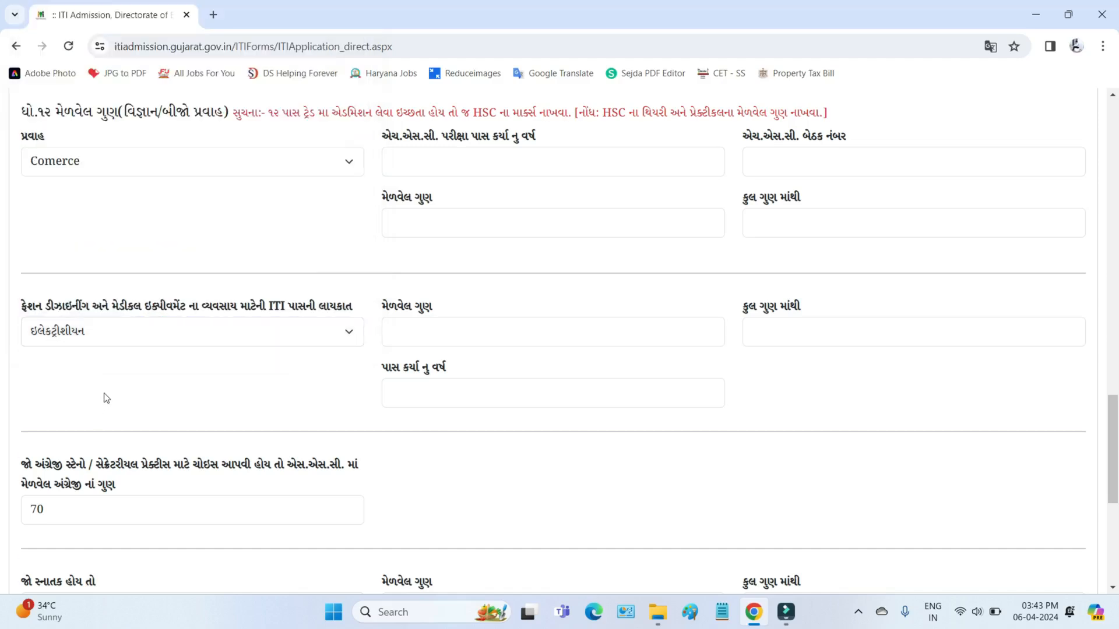
{"action": "left_click_drag", "start_coordinate": [22, 312], "coordinate": [74, 309]}
{"action": "left_click", "coordinate": [87, 335]}
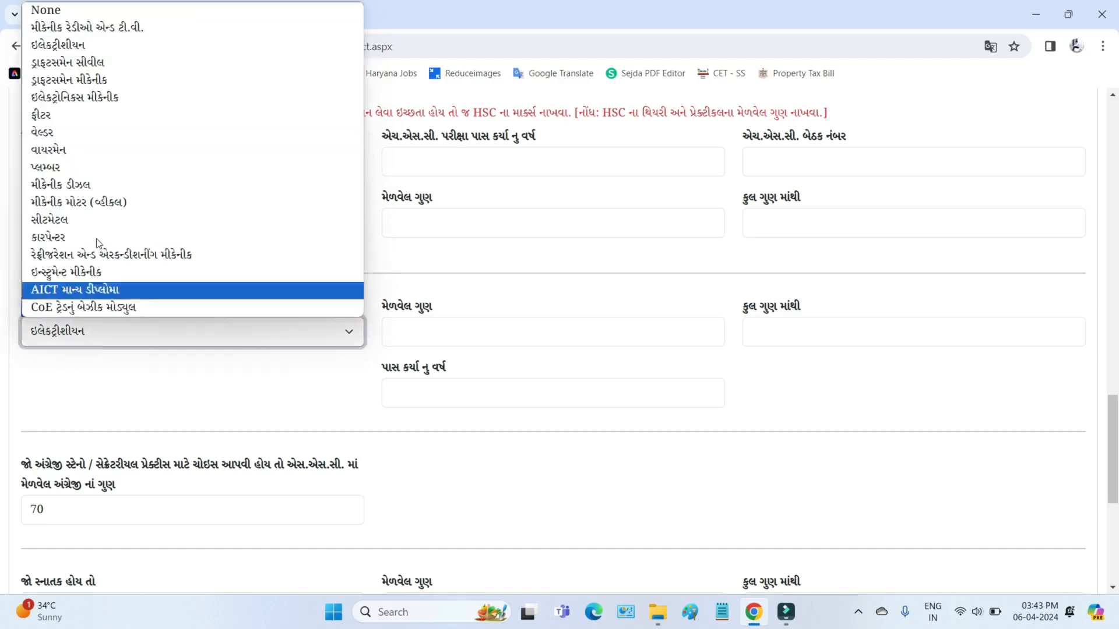
{"action": "left_click", "coordinate": [167, 394]}
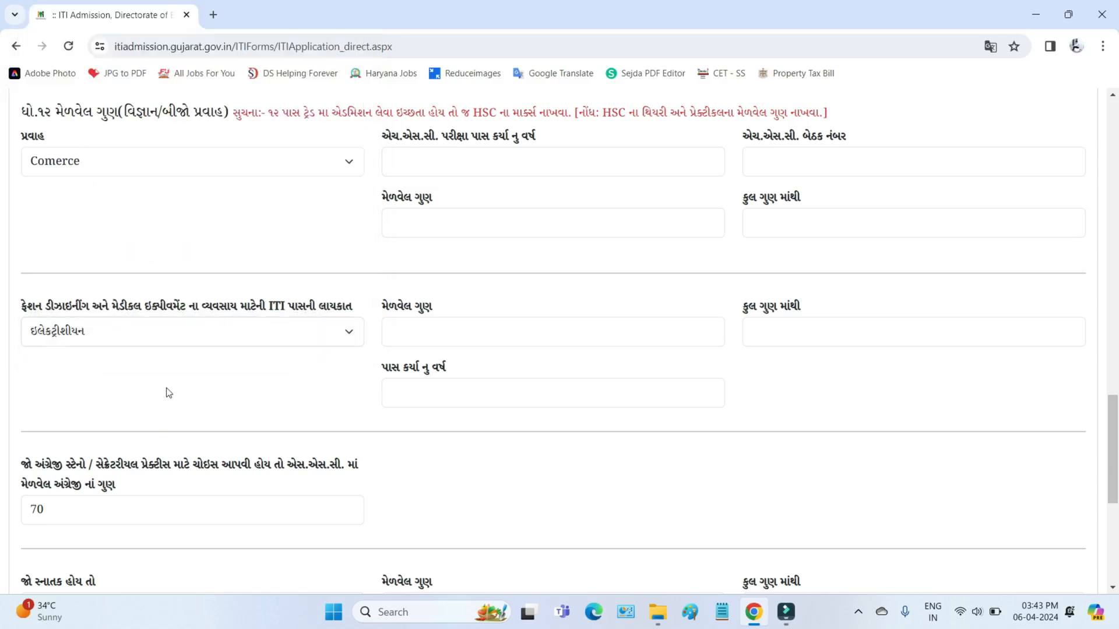
Examine the obtained marks, total marks and passing year fields for the ITI-pass qualification
{"action": "left_click_drag", "start_coordinate": [386, 307], "coordinate": [419, 337]}
{"action": "left_click", "coordinate": [419, 336]}
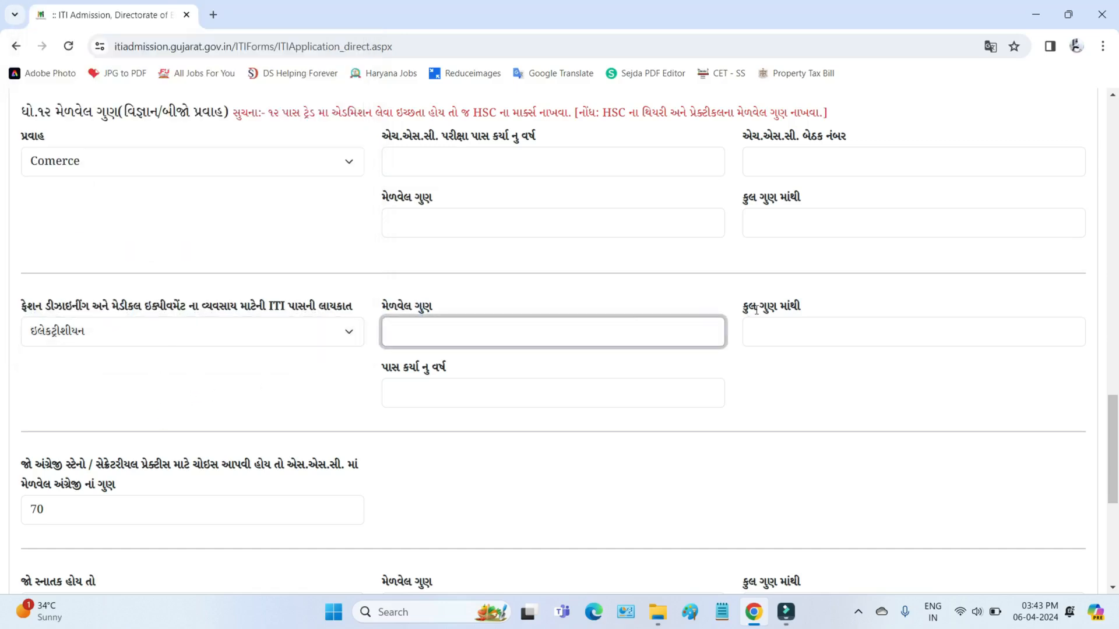
{"action": "left_click_drag", "start_coordinate": [744, 307], "coordinate": [782, 342]}
{"action": "left_click", "coordinate": [782, 342]}
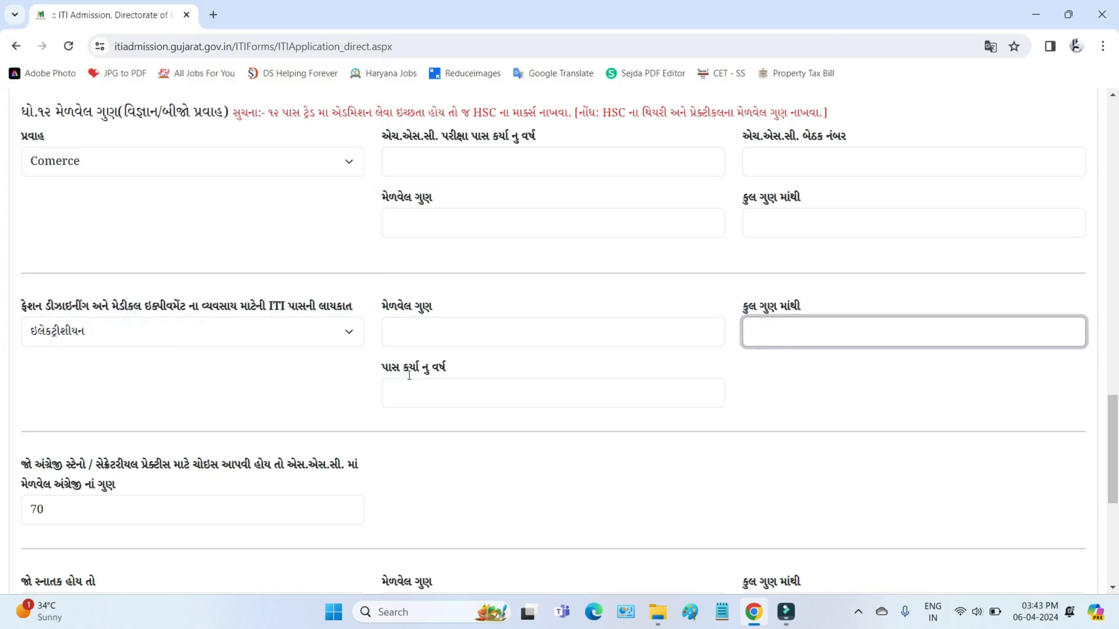
{"action": "left_click_drag", "start_coordinate": [382, 367], "coordinate": [422, 368]}
{"action": "left_click", "coordinate": [447, 390]}
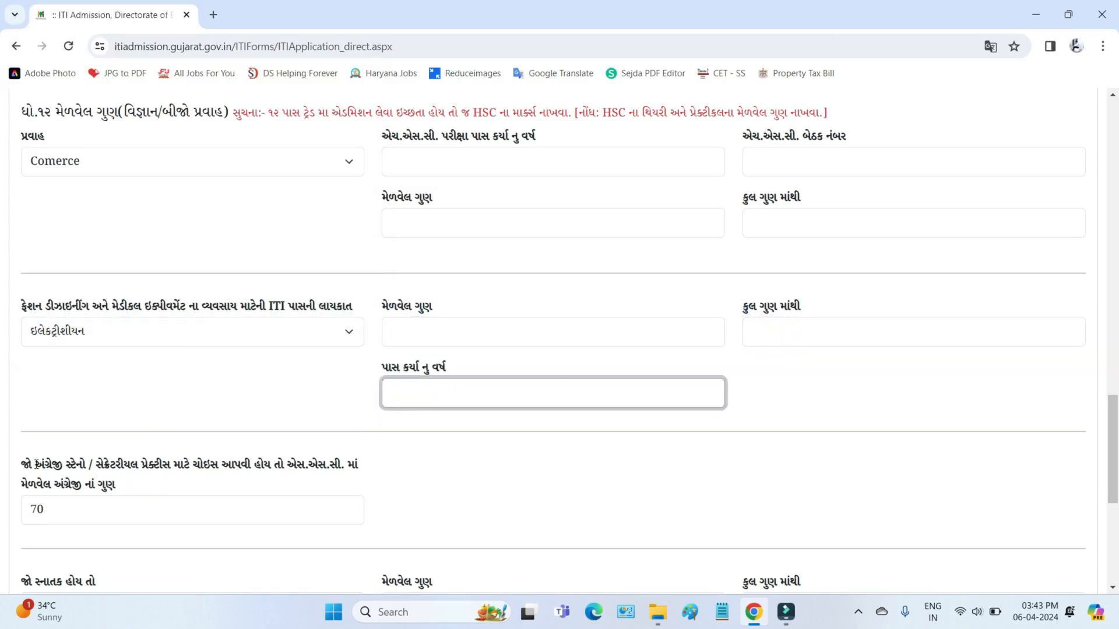
Examine the SSC English marks field required for choosing English Steno or Secretarial Practice
{"action": "left_click_drag", "start_coordinate": [36, 465], "coordinate": [175, 466]}
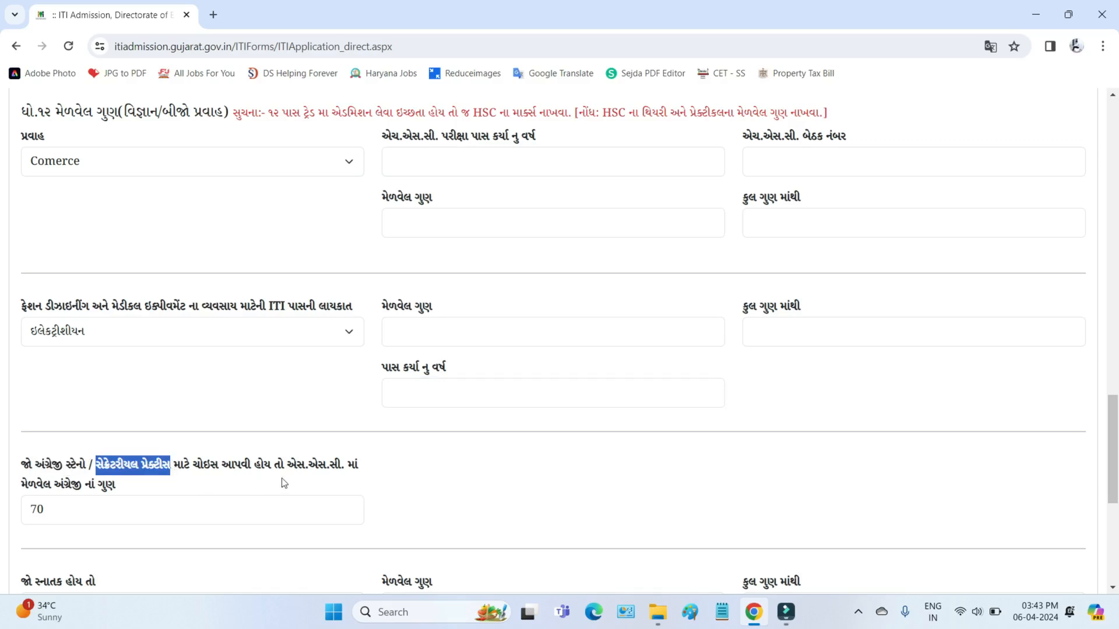
{"action": "left_click_drag", "start_coordinate": [286, 465], "coordinate": [345, 466]}
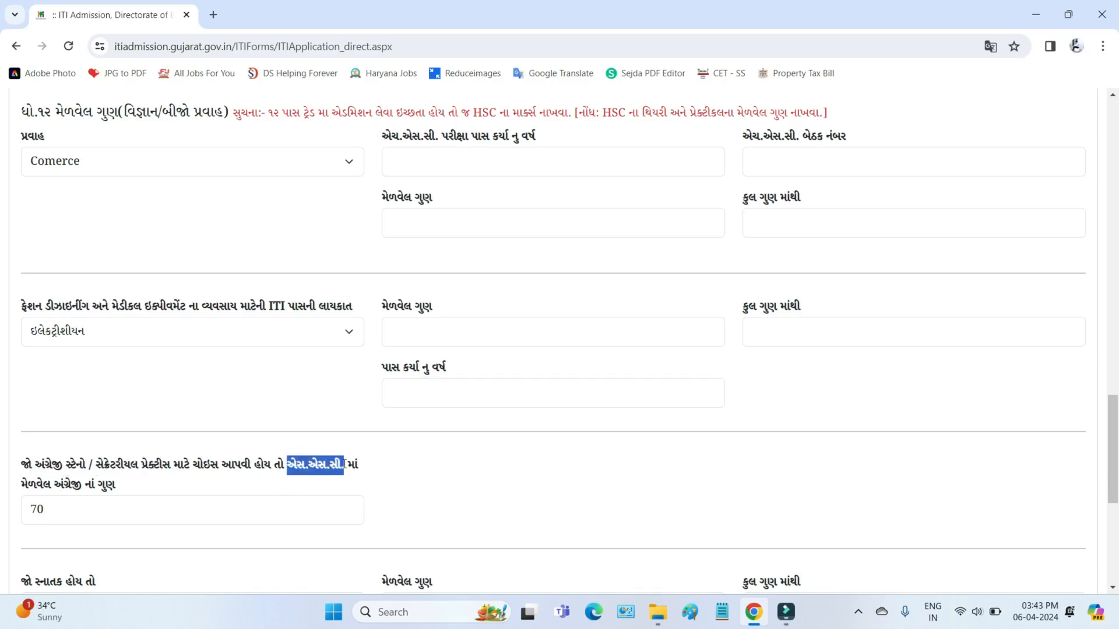
{"action": "left_click_drag", "start_coordinate": [56, 484], "coordinate": [119, 484]}
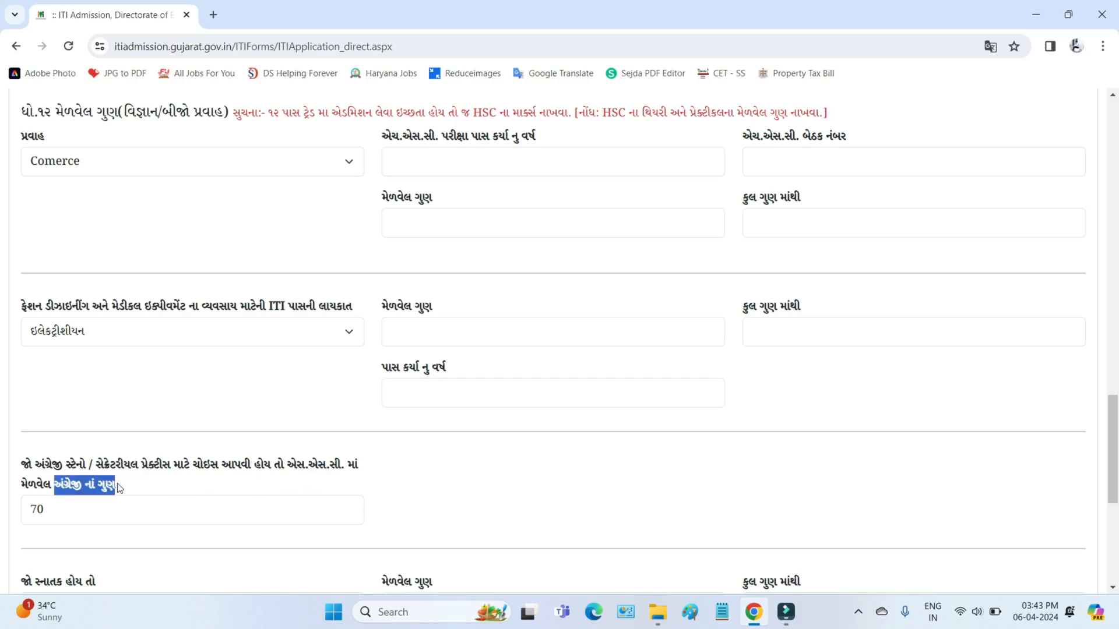
{"action": "left_click", "coordinate": [43, 508]}
{"action": "left_click_drag", "start_coordinate": [42, 508], "coordinate": [26, 508]}
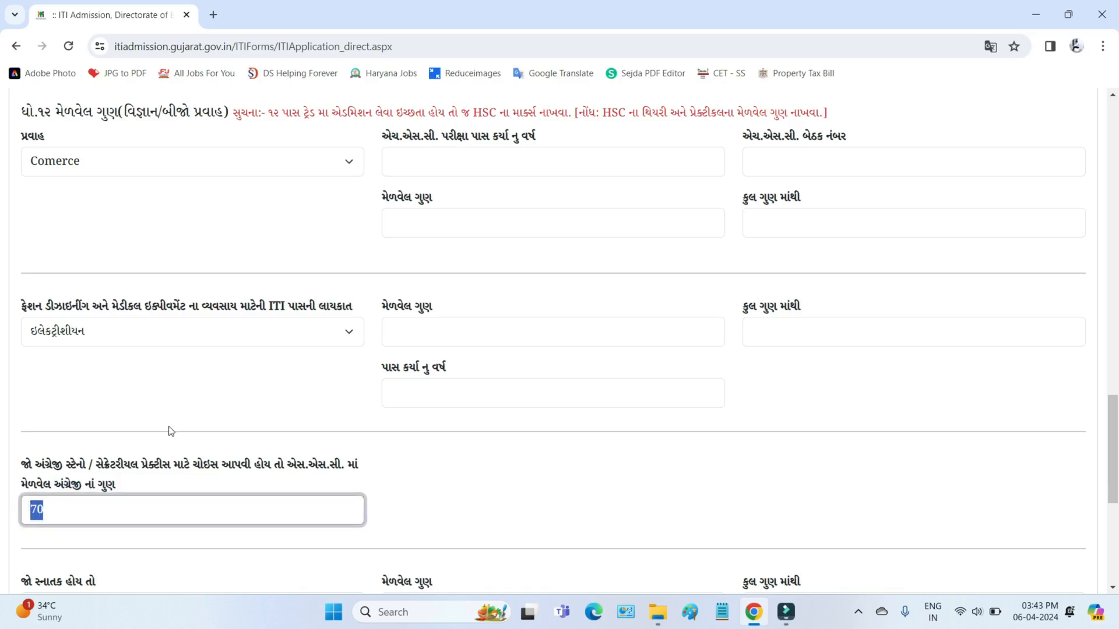
Review the graduate qualification options None, B.Sc., B.Com., B.A., Diploma Engineering, Degree Engineering and Others
{"action": "scroll", "coordinate": [171, 429], "scroll_direction": "down", "scroll_amount": 2}
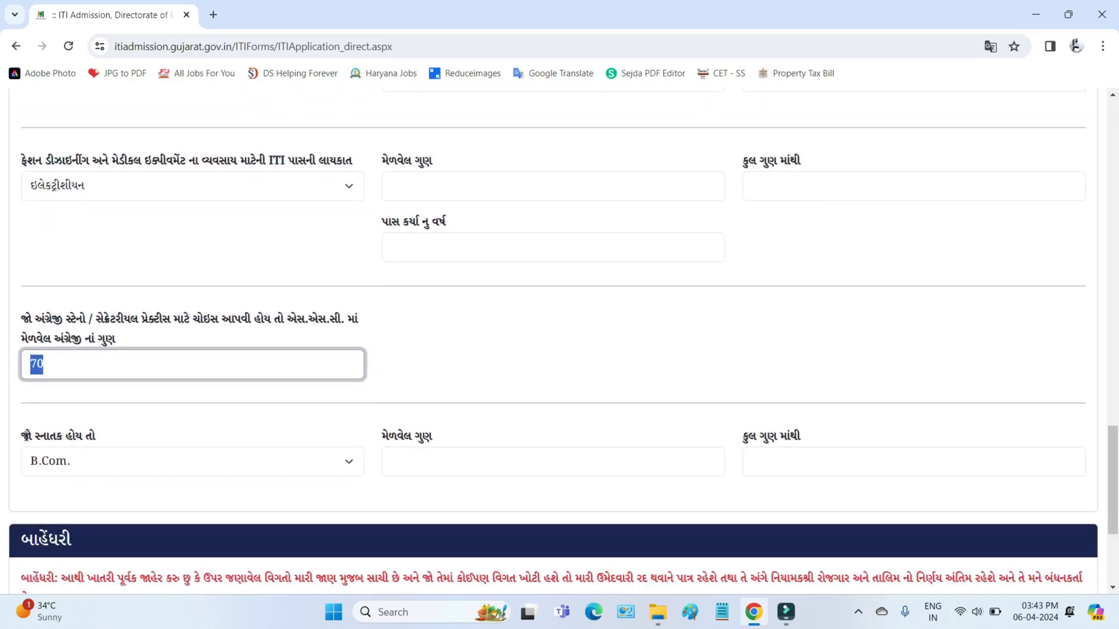
{"action": "left_click_drag", "start_coordinate": [23, 435], "coordinate": [99, 438]}
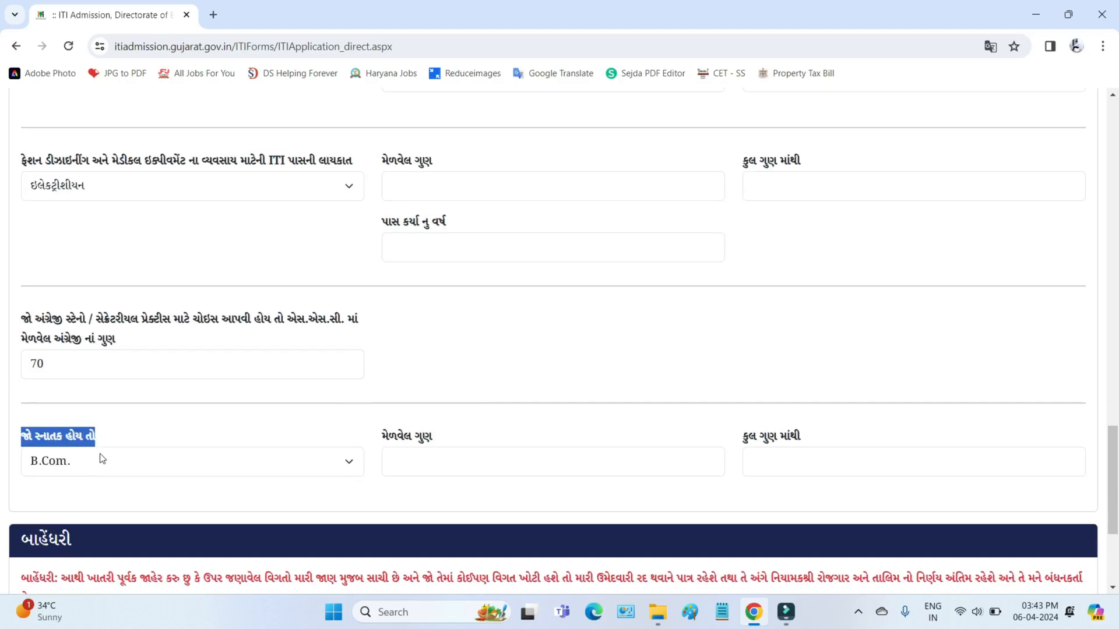
{"action": "left_click", "coordinate": [85, 469]}
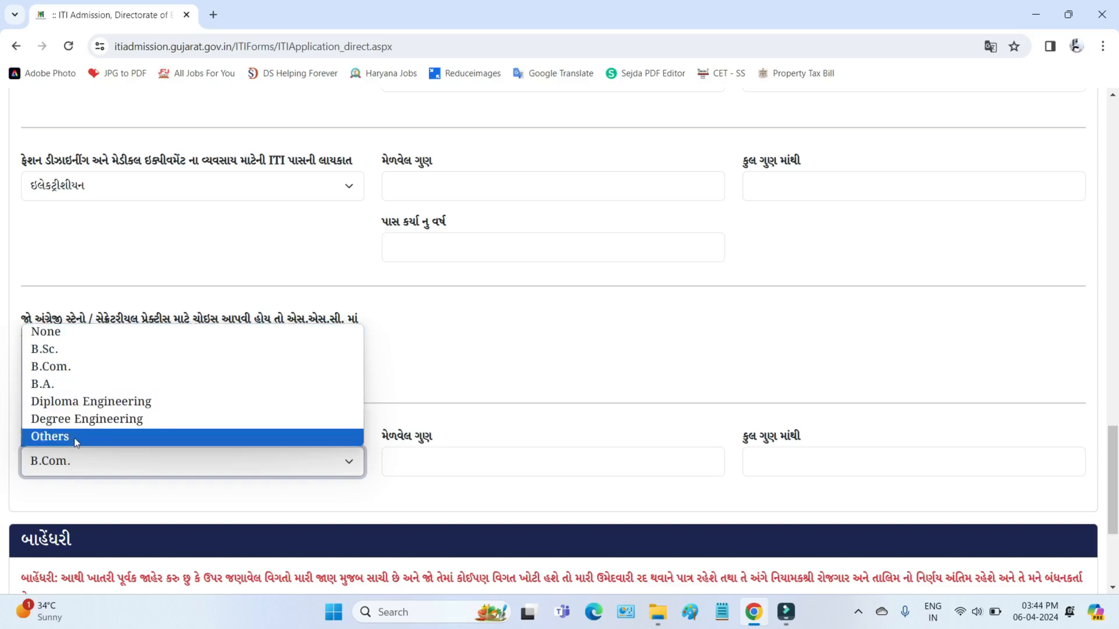
{"action": "left_click", "coordinate": [107, 494]}
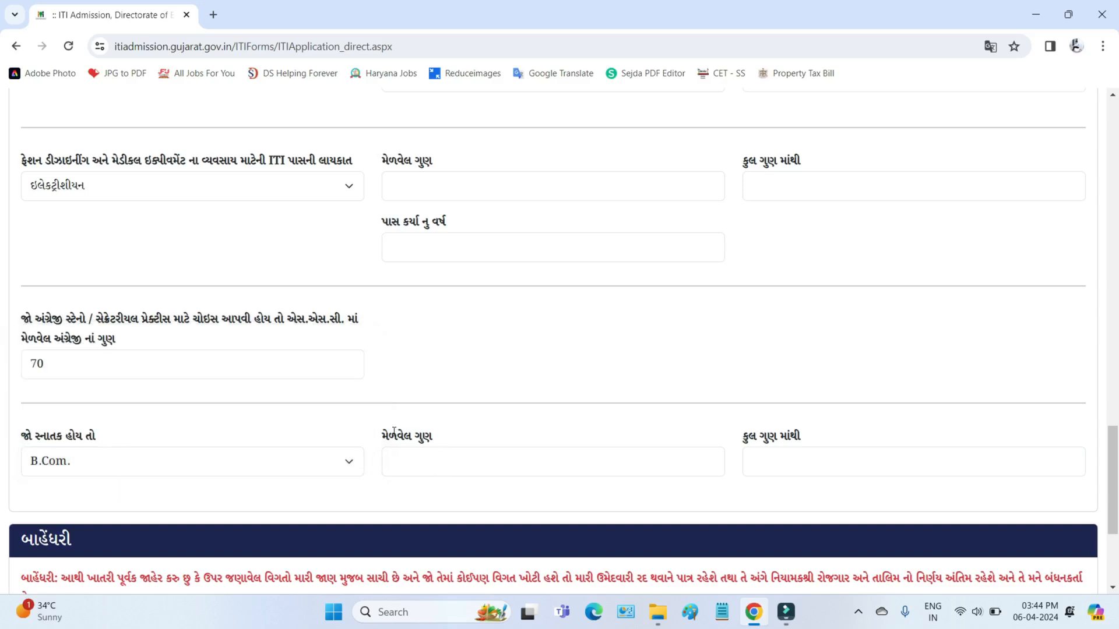
Examine the obtained marks and total marks fields for the graduate qualification
{"action": "left_click_drag", "start_coordinate": [394, 431], "coordinate": [439, 452]}
{"action": "left_click", "coordinate": [570, 462]}
{"action": "left_click_drag", "start_coordinate": [748, 434], "coordinate": [789, 434]}
{"action": "left_click", "coordinate": [802, 460]}
Review the applicant declaration and the captcha field at the end of the form, and submit the application
{"action": "scroll", "coordinate": [589, 445], "scroll_direction": "down", "scroll_amount": 3}
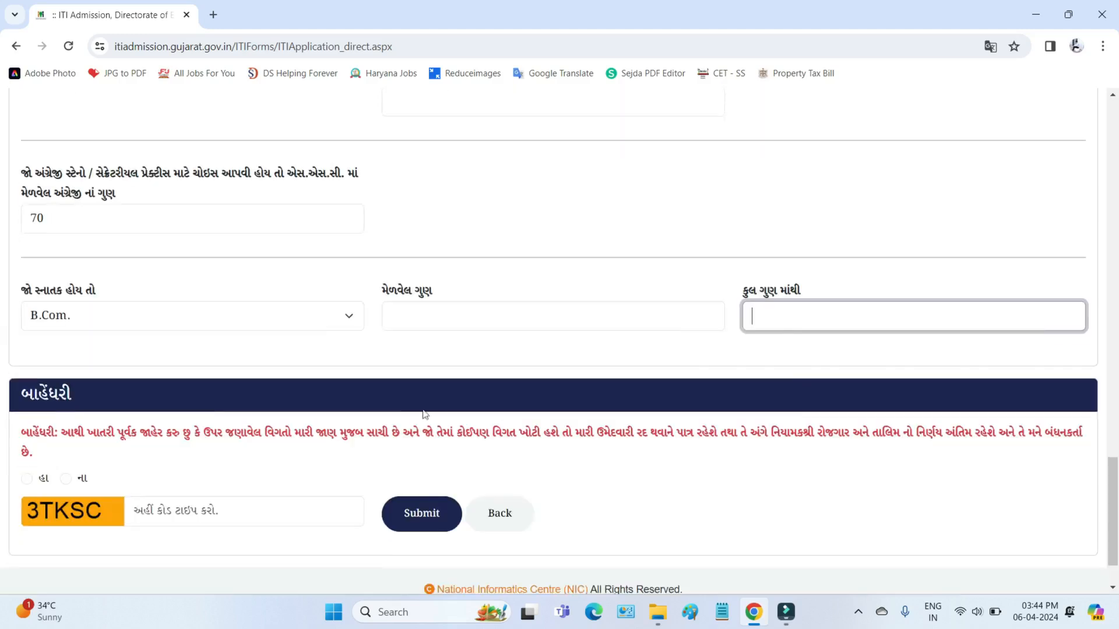
{"action": "scroll", "coordinate": [424, 415], "scroll_direction": "down", "scroll_amount": 2}
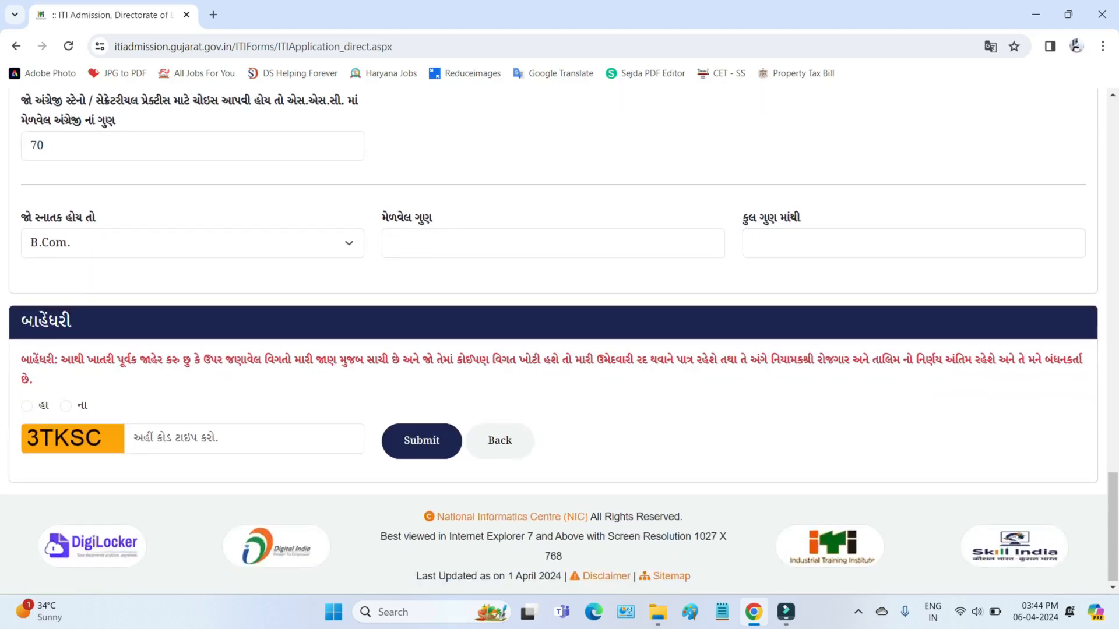
{"action": "left_click_drag", "start_coordinate": [29, 322], "coordinate": [217, 386]}
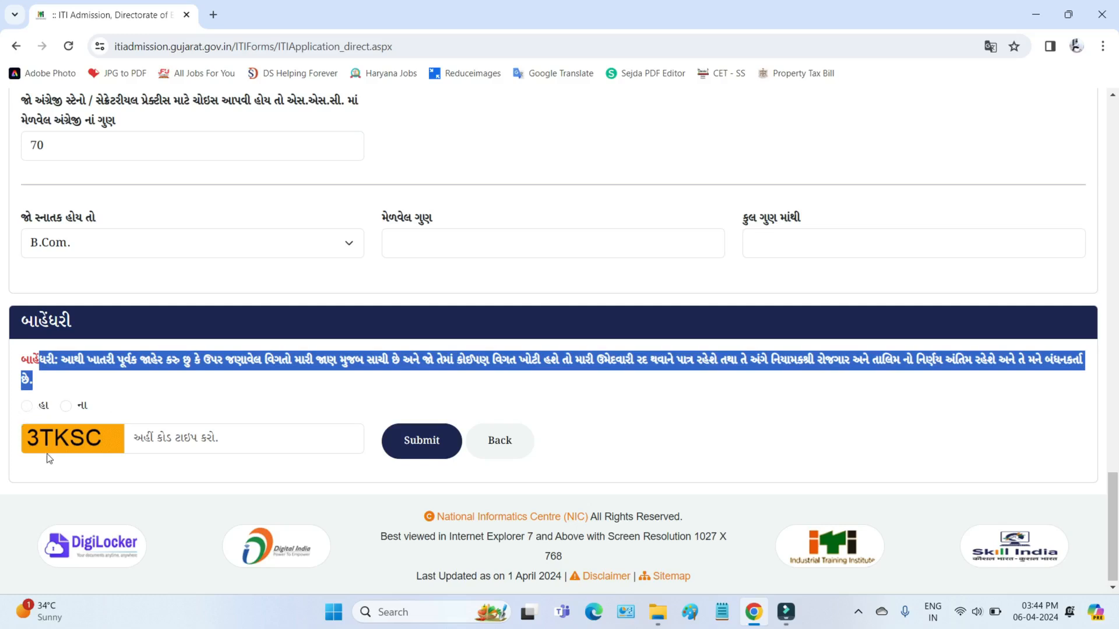
{"action": "left_click", "coordinate": [152, 438]}
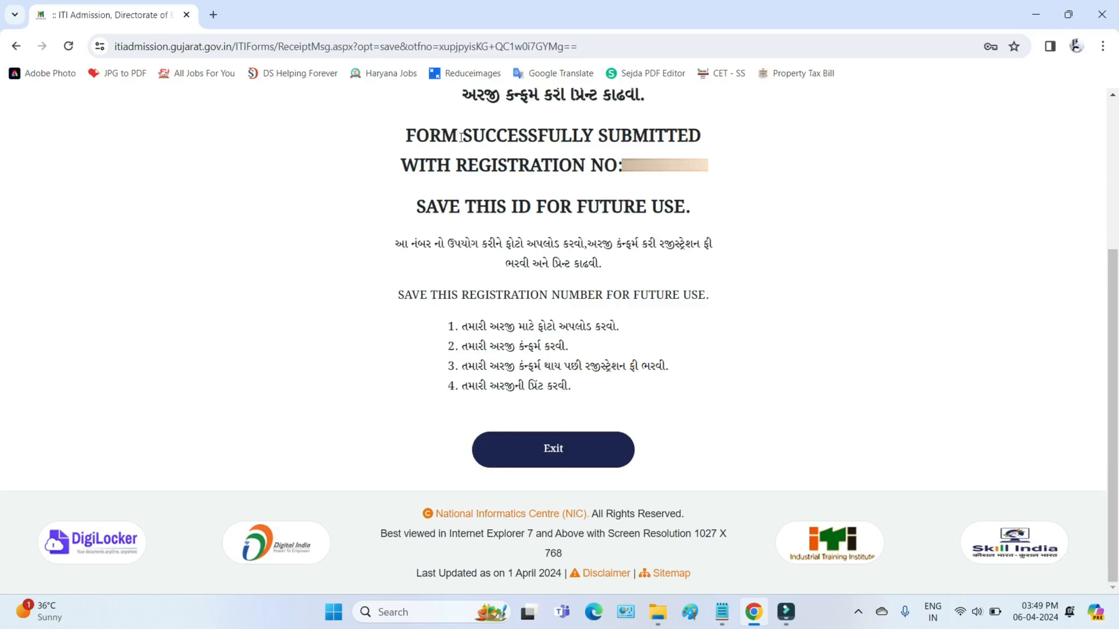
Read the submission receipt's registration number and its instructions on photo upload, confirmation, registration fee and printing, and exit the receipt
{"action": "left_click_drag", "start_coordinate": [461, 138], "coordinate": [650, 136]}
{"action": "left_click_drag", "start_coordinate": [467, 167], "coordinate": [710, 172]}
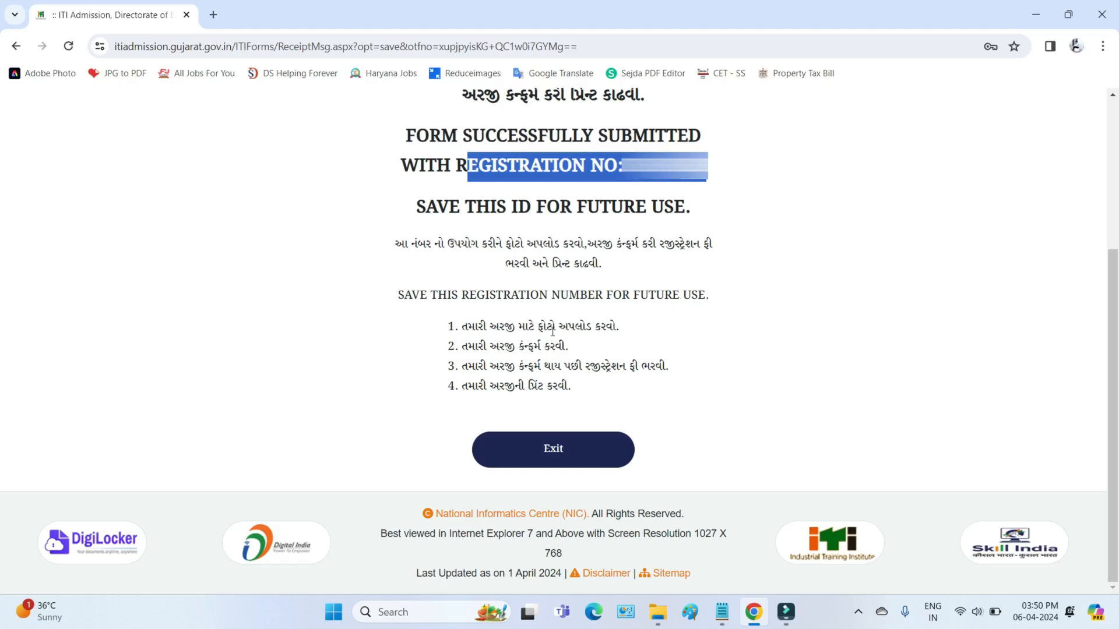
{"action": "left_click_drag", "start_coordinate": [476, 326], "coordinate": [617, 327]}
{"action": "left_click_drag", "start_coordinate": [460, 347], "coordinate": [568, 347]}
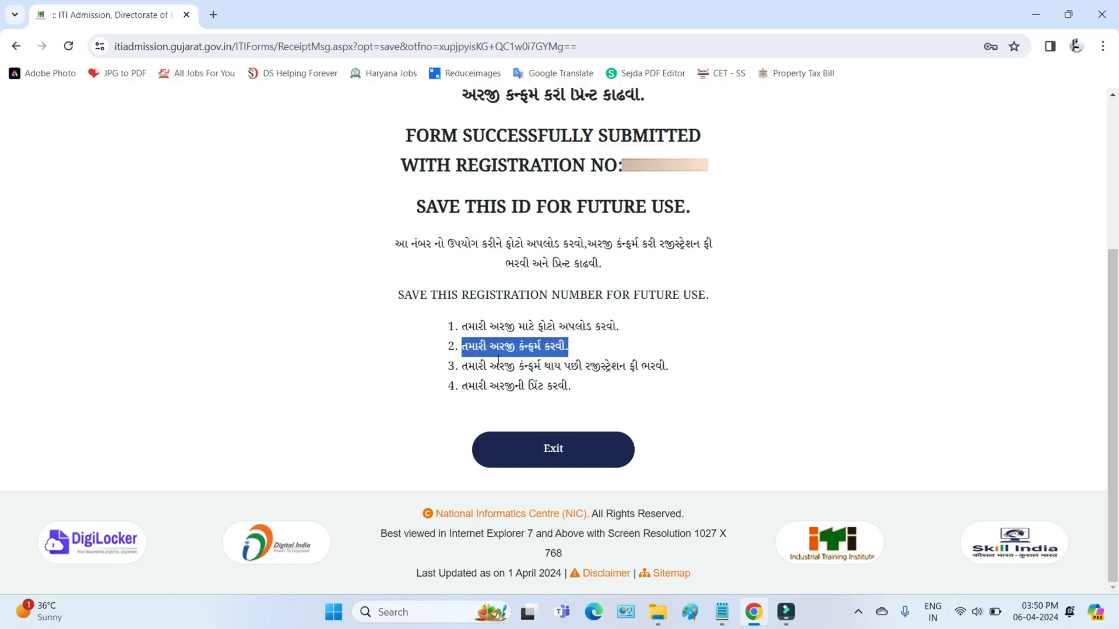
{"action": "left_click_drag", "start_coordinate": [478, 366], "coordinate": [659, 367]}
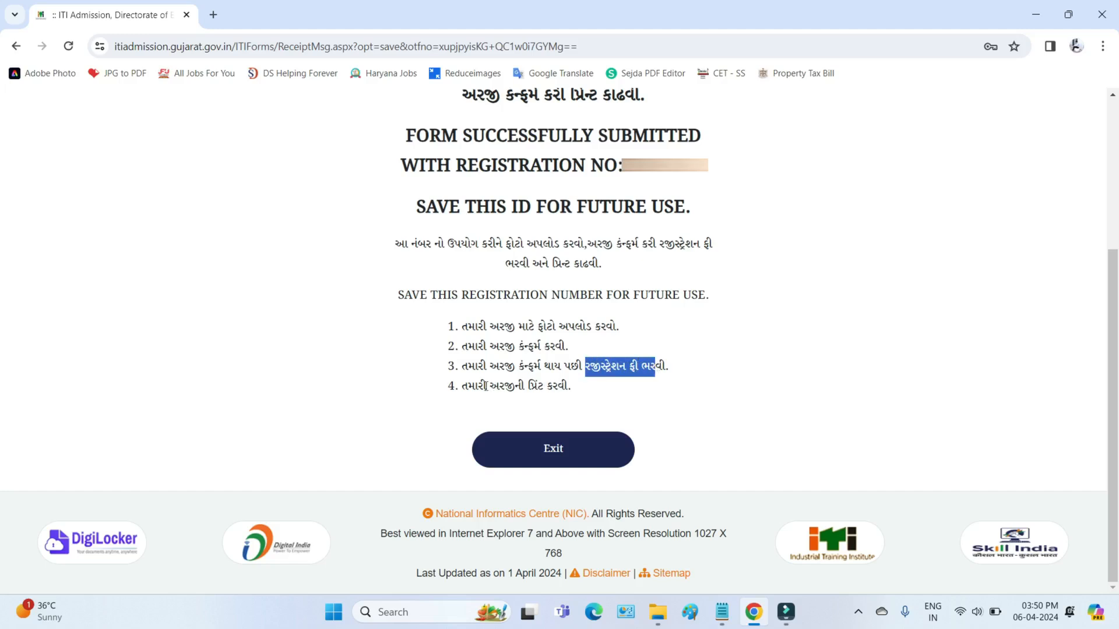
{"action": "left_click_drag", "start_coordinate": [478, 385], "coordinate": [571, 385]}
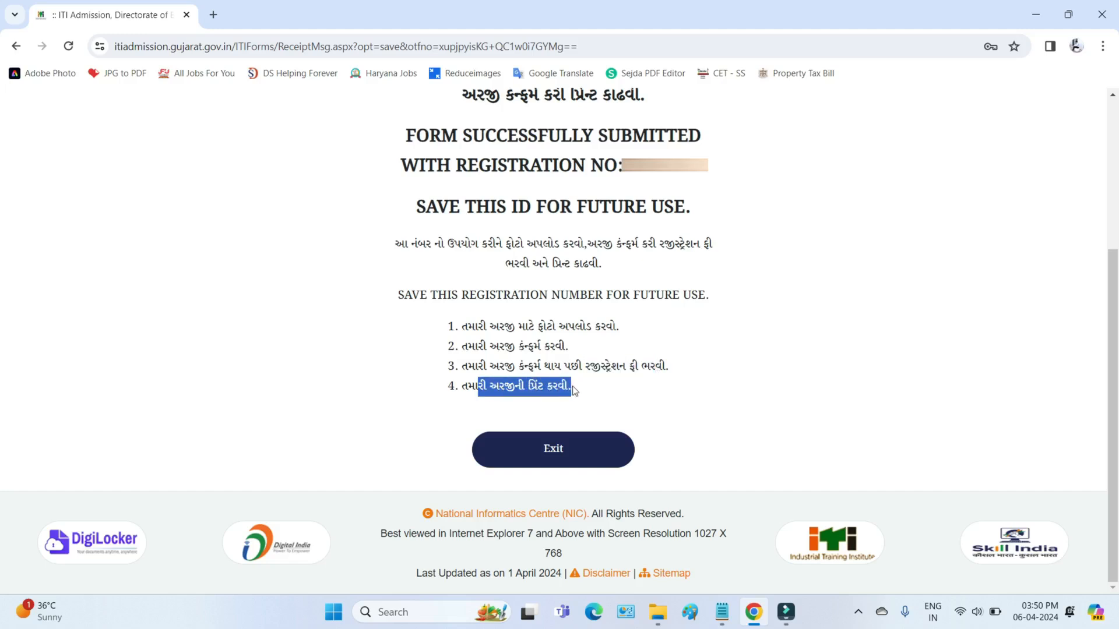
{"action": "left_click", "coordinate": [552, 450]}
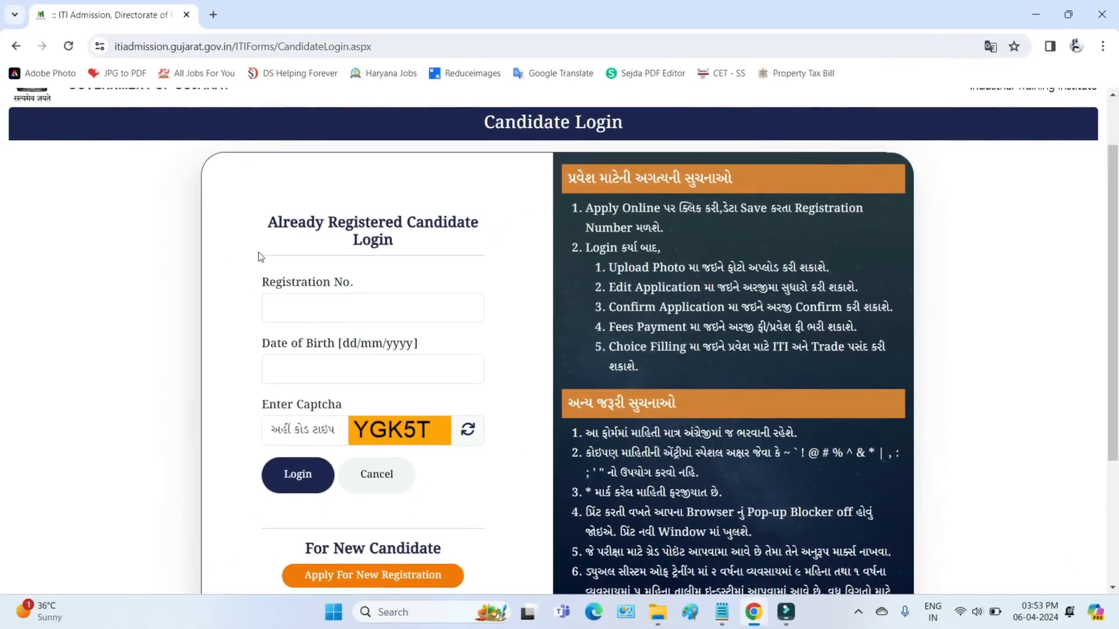
Review the registration number, date of birth and captcha fields for registered candidates, and log in to reach the photo upload page
{"action": "left_click_drag", "start_coordinate": [259, 284], "coordinate": [360, 288]}
{"action": "left_click", "coordinate": [272, 304]}
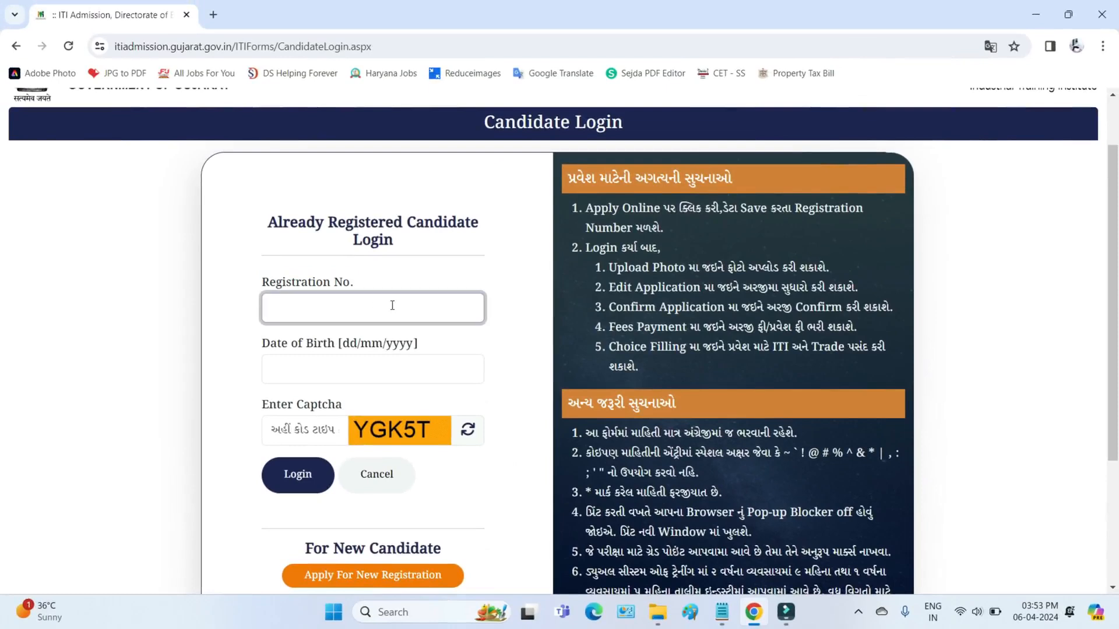
{"action": "left_click_drag", "start_coordinate": [263, 343], "coordinate": [320, 355]}
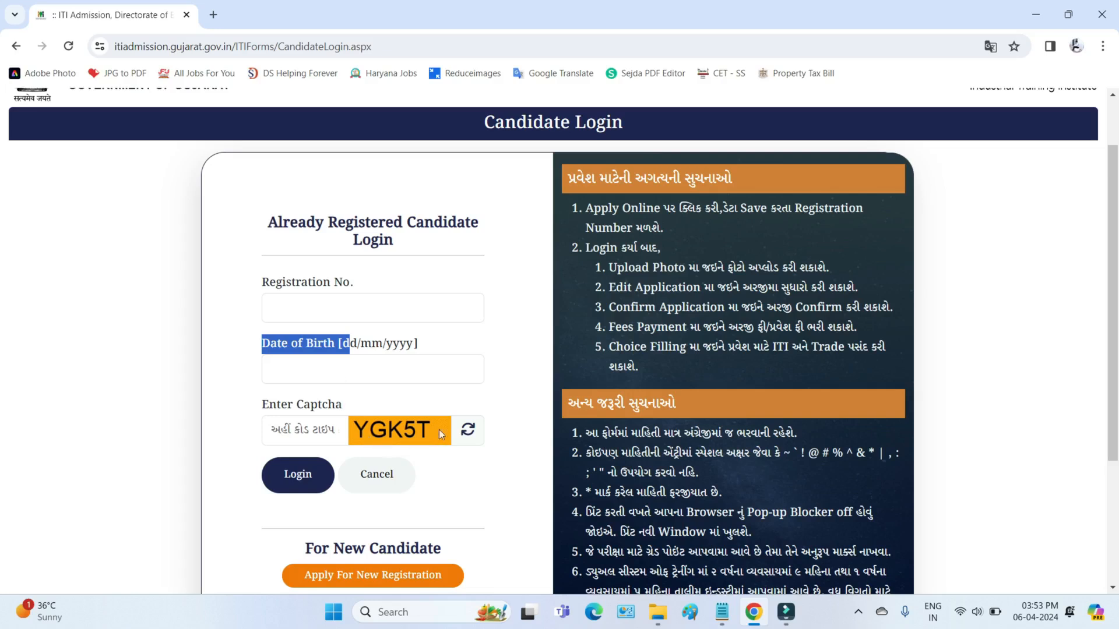
{"action": "left_click", "coordinate": [286, 429]}
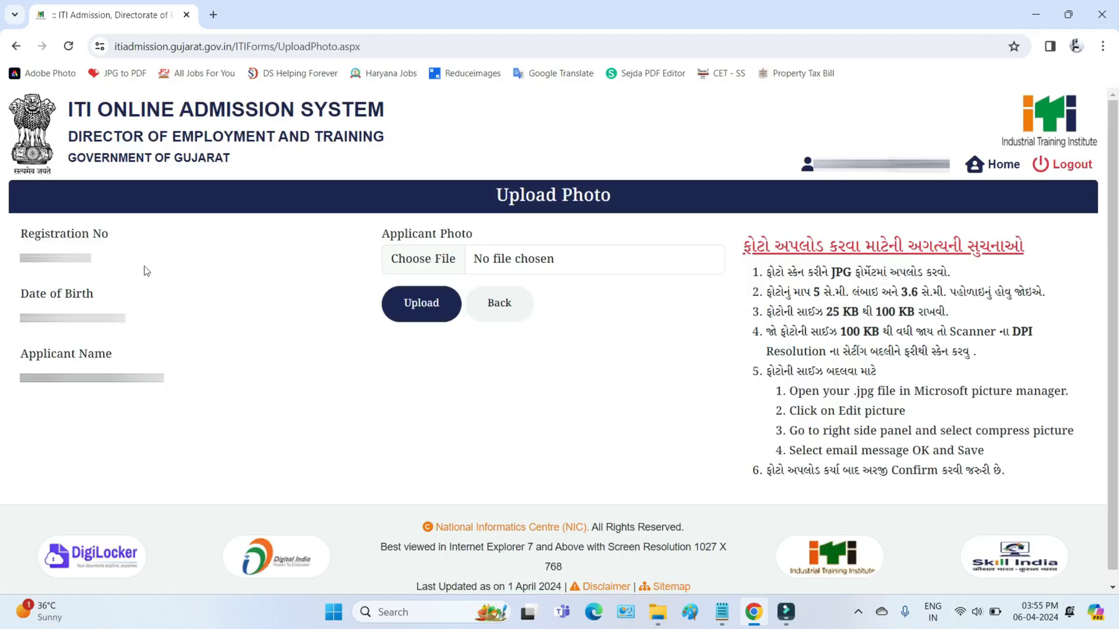
Check the applicant's registration number, date of birth and name on the Upload Photo page
{"action": "double_click", "coordinate": [55, 259]}
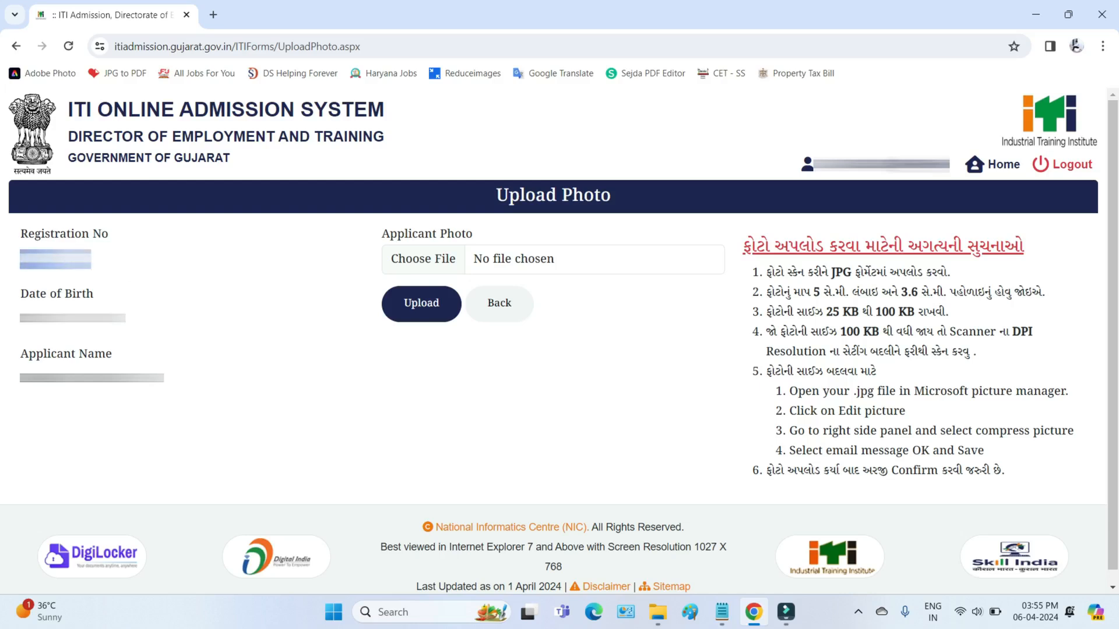
{"action": "left_click_drag", "start_coordinate": [21, 319], "coordinate": [87, 322]}
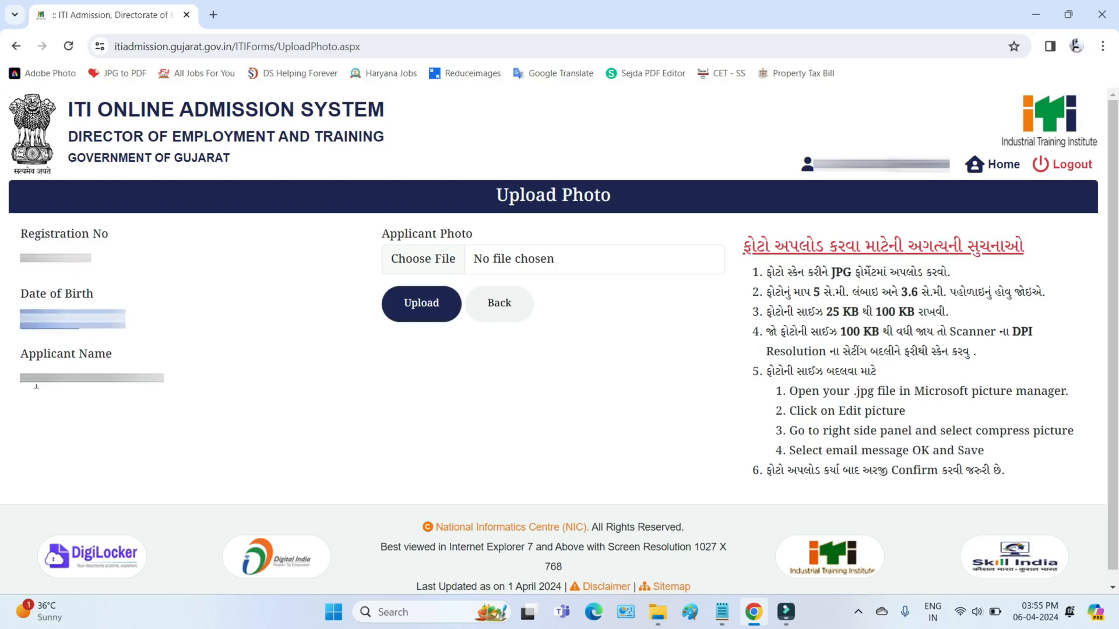
{"action": "left_click_drag", "start_coordinate": [37, 387], "coordinate": [149, 392]}
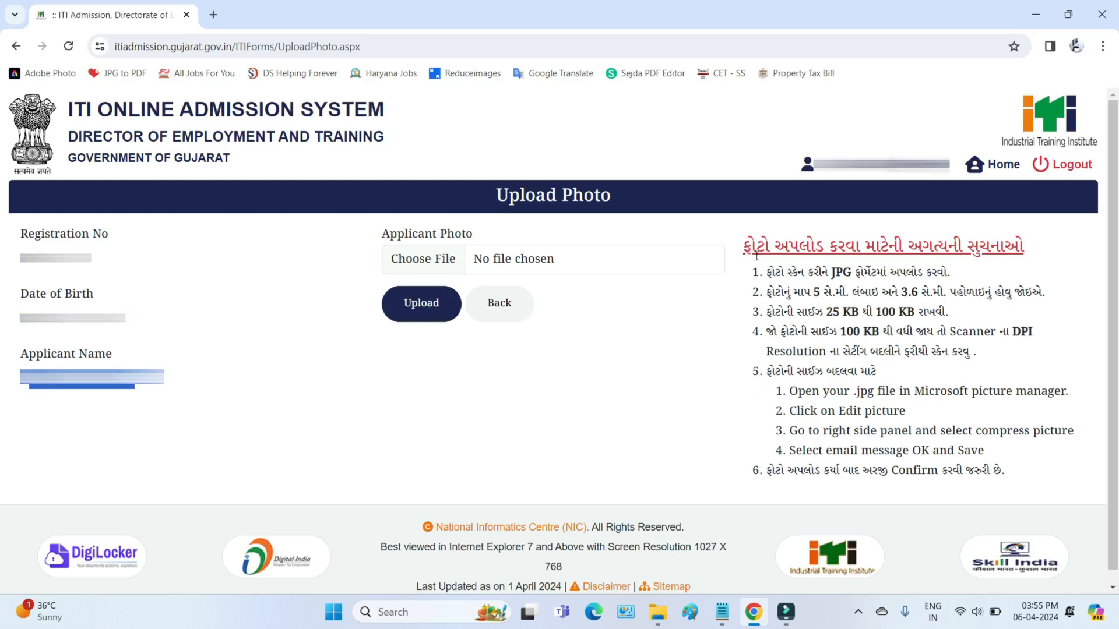
Read the photo upload instructions on file format, dimensions, file size and confirming the application after the upload
{"action": "left_click_drag", "start_coordinate": [746, 247], "coordinate": [1020, 248]}
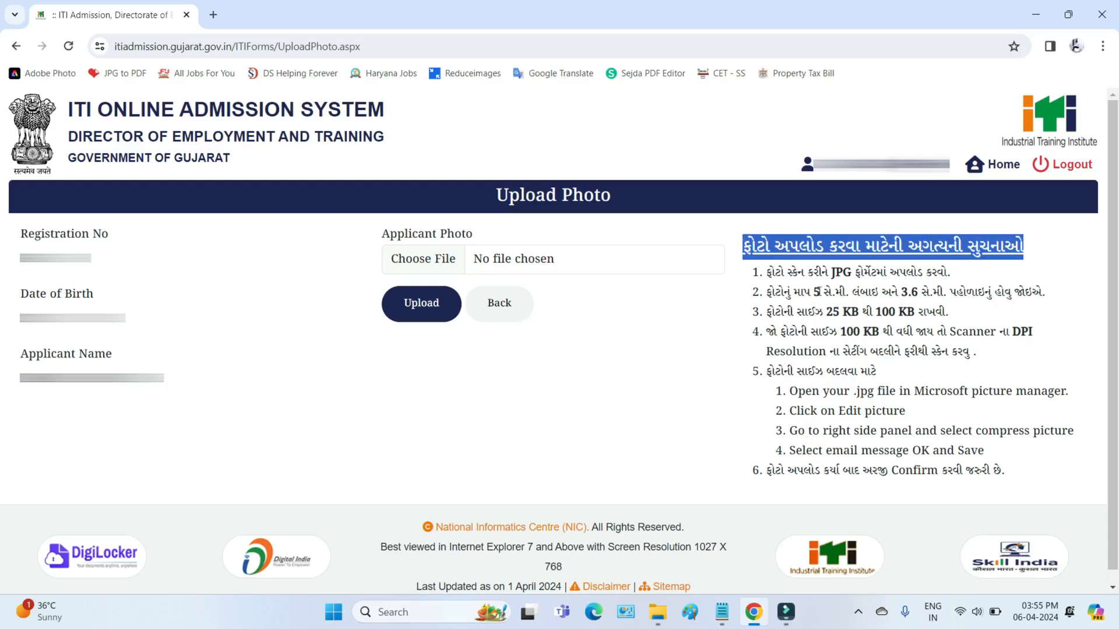
{"action": "left_click_drag", "start_coordinate": [797, 272], "coordinate": [900, 272]}
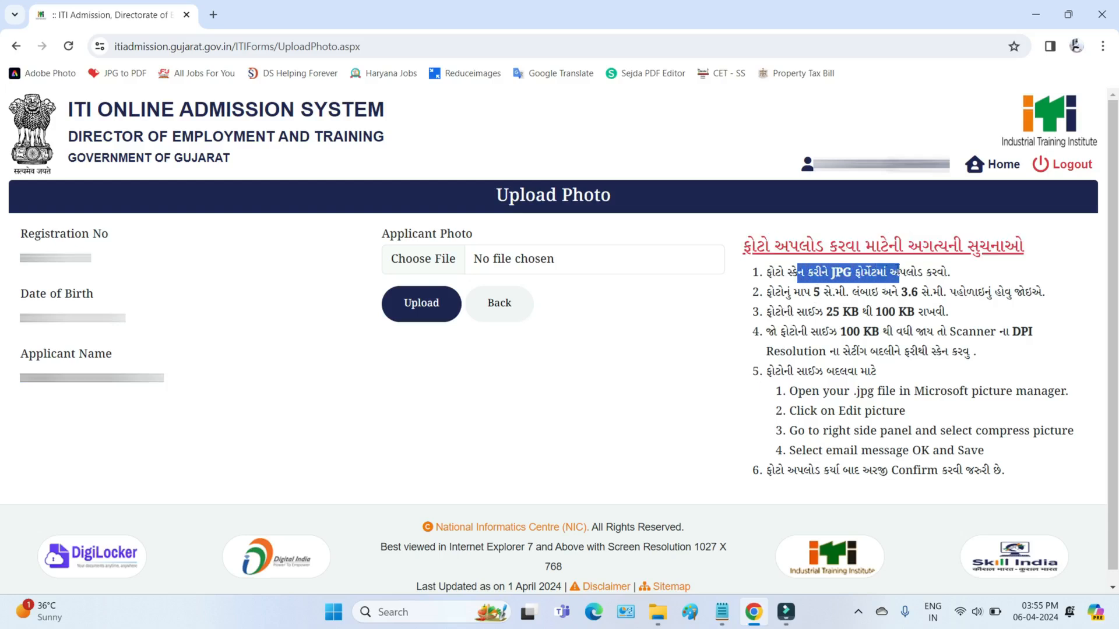
{"action": "left_click_drag", "start_coordinate": [774, 293], "coordinate": [1005, 288]}
{"action": "left_click_drag", "start_coordinate": [775, 311], "coordinate": [946, 313]}
{"action": "left_click", "coordinate": [617, 424]}
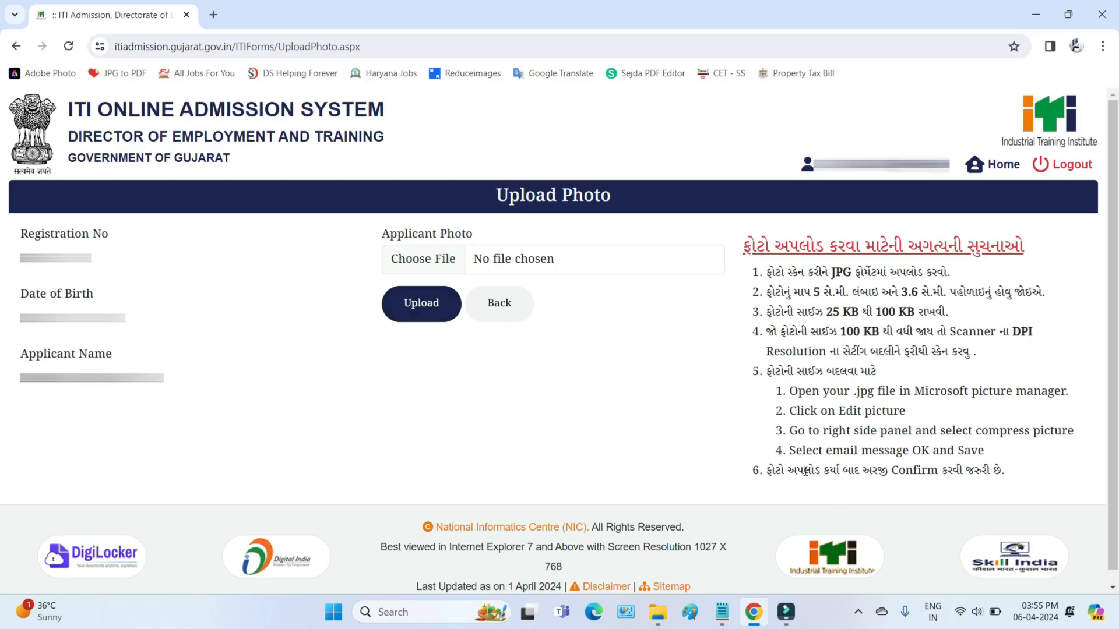
{"action": "left_click_drag", "start_coordinate": [804, 471], "coordinate": [947, 471]}
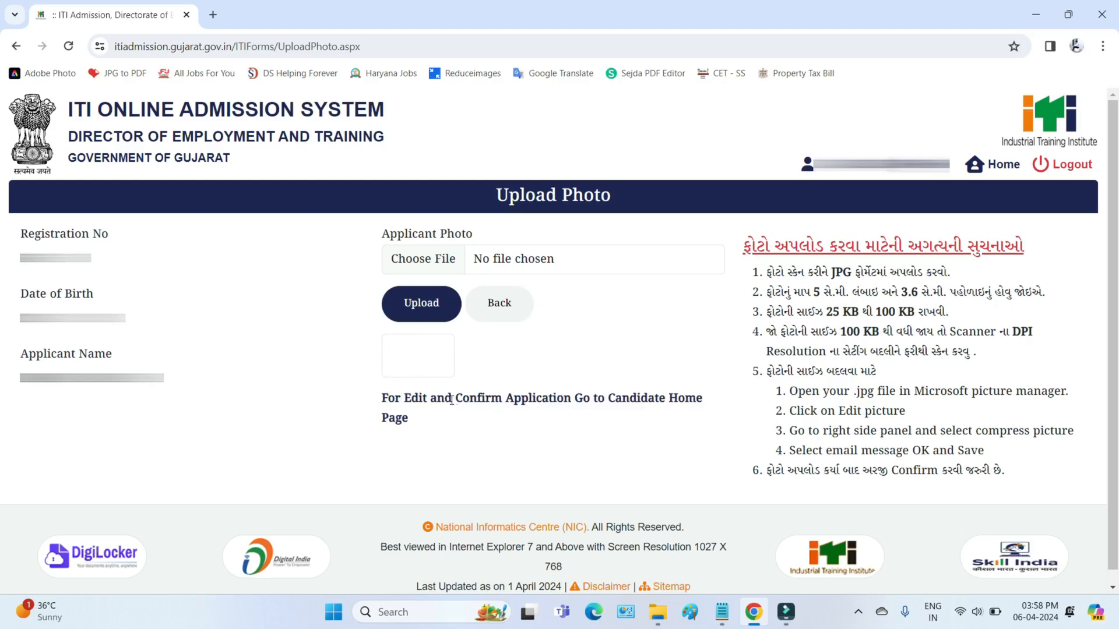
Read the note below the applicant photo about editing and confirming the application from the Candidate Home Page
{"action": "left_click_drag", "start_coordinate": [452, 400], "coordinate": [706, 399]}
{"action": "left_click", "coordinate": [532, 398]}
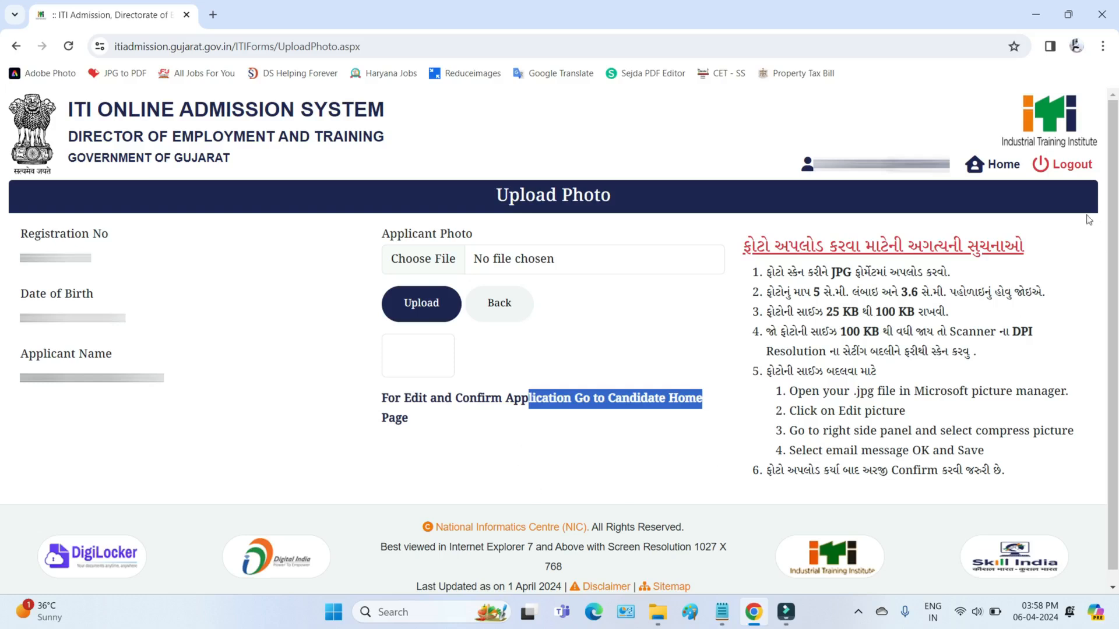
Go to the Confirm Application page through Candidate Home and confirm with the applicant's date of birth
{"action": "left_click", "coordinate": [1003, 169]}
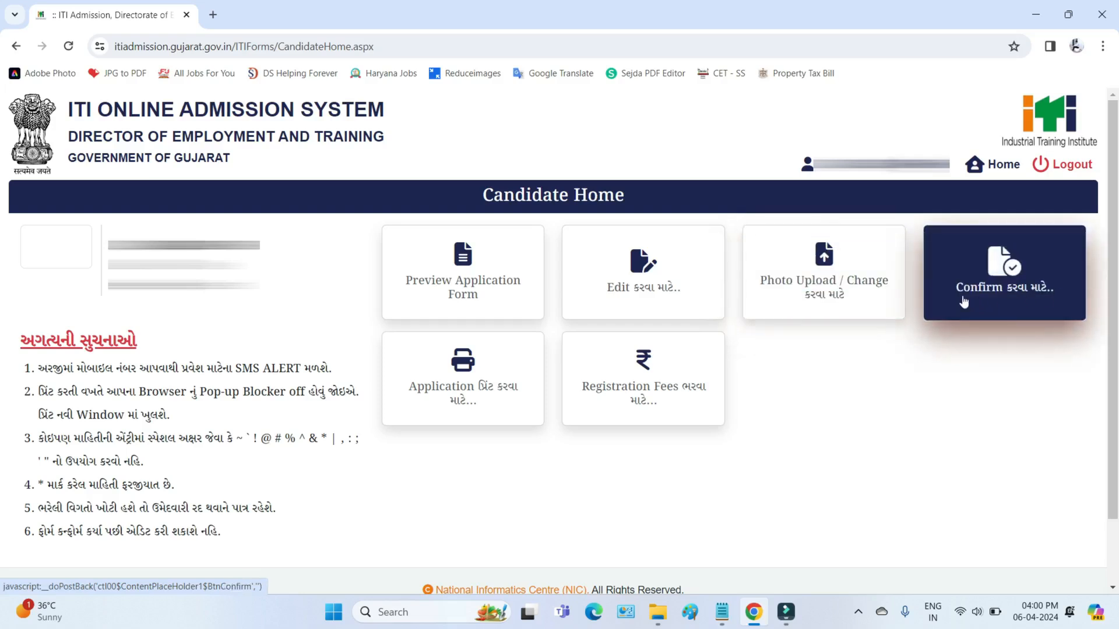
{"action": "left_click", "coordinate": [1010, 300]}
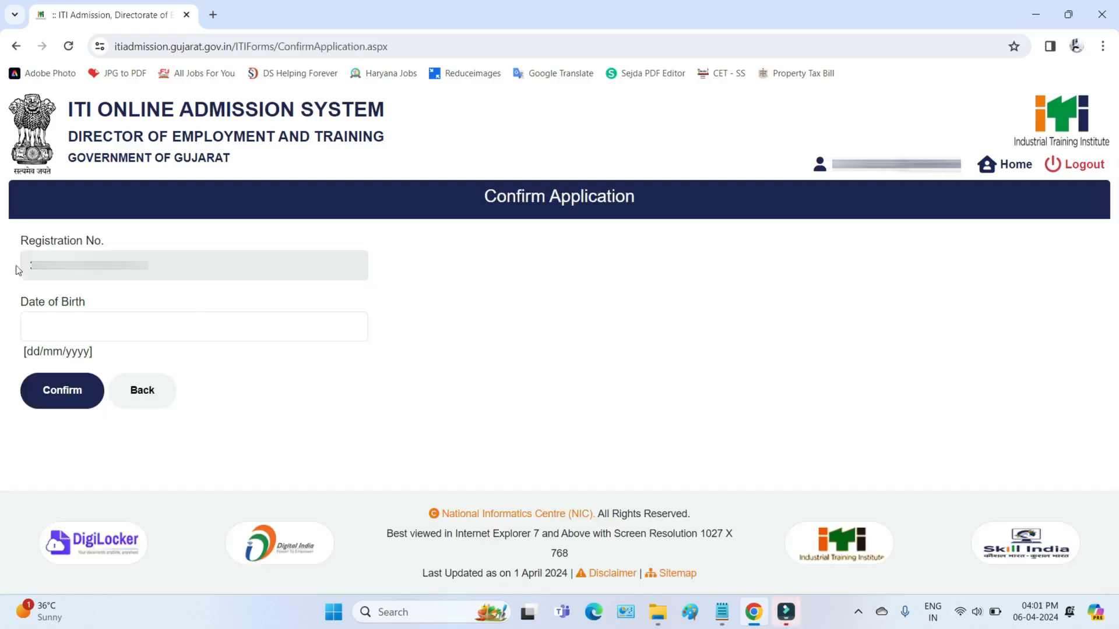
{"action": "left_click_drag", "start_coordinate": [20, 240], "coordinate": [106, 246]}
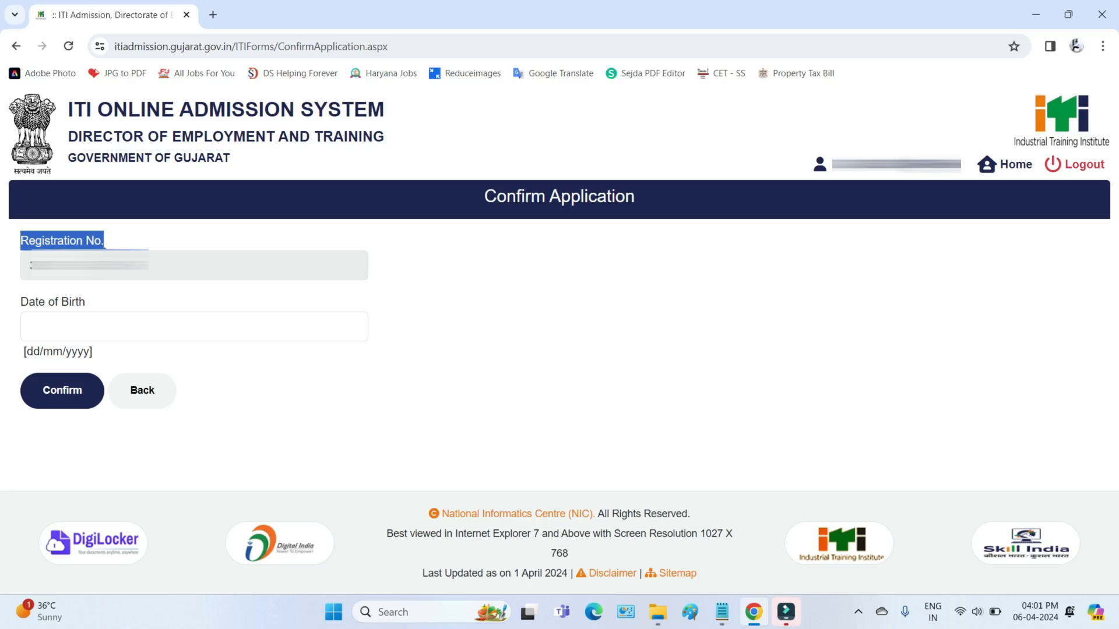
{"action": "double_click", "coordinate": [87, 273]}
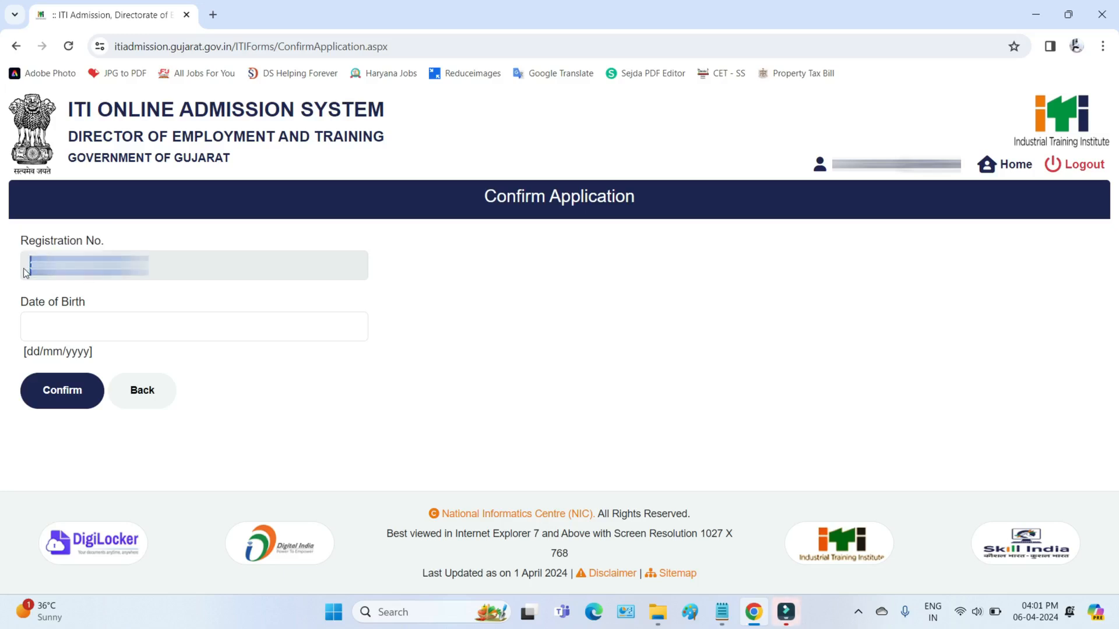
{"action": "left_click_drag", "start_coordinate": [30, 304], "coordinate": [65, 316]}
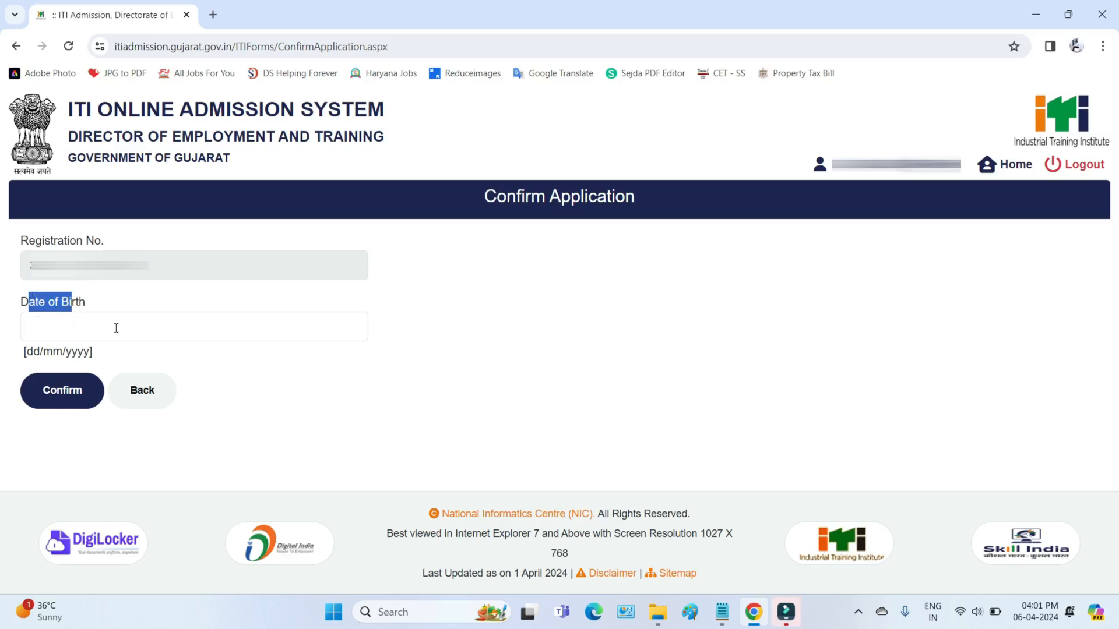
{"action": "left_click", "coordinate": [52, 399]}
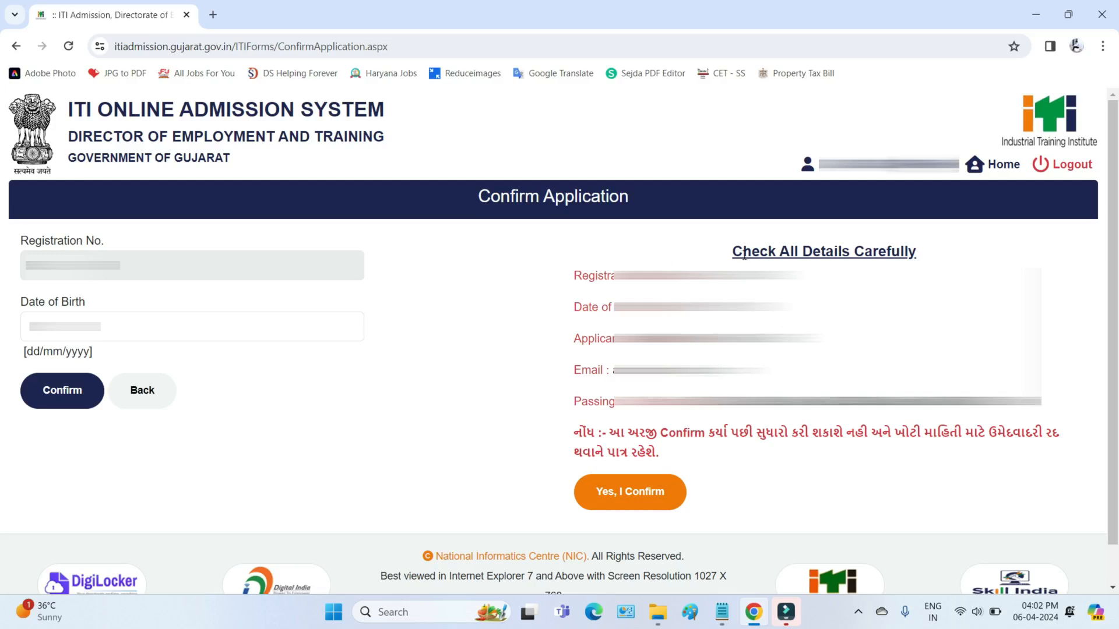
Check the applicant details and the note on corrections after confirmation, and agree to confirm the application
{"action": "left_click_drag", "start_coordinate": [741, 252], "coordinate": [917, 255]}
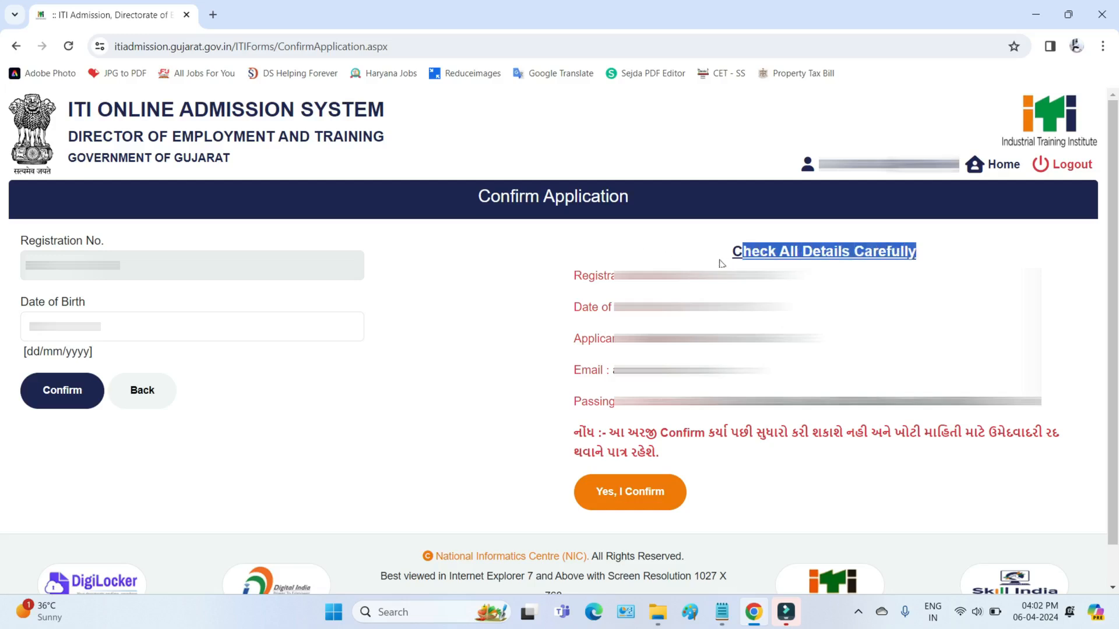
{"action": "left_click_drag", "start_coordinate": [570, 279], "coordinate": [670, 410]}
{"action": "left_click", "coordinate": [585, 408]}
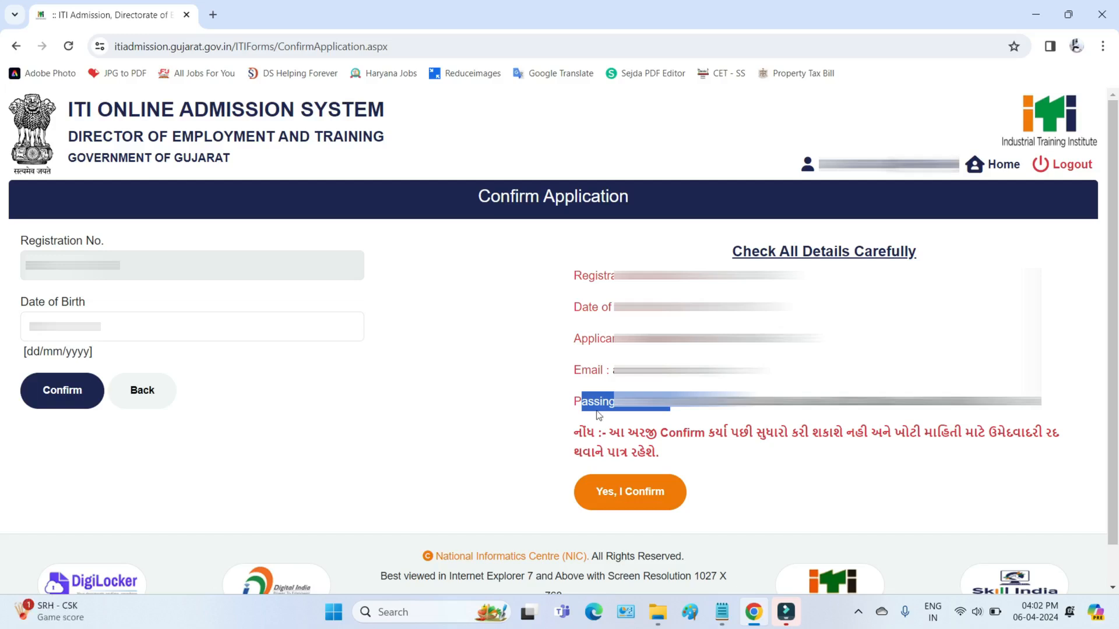
{"action": "left_click_drag", "start_coordinate": [575, 434], "coordinate": [661, 453]}
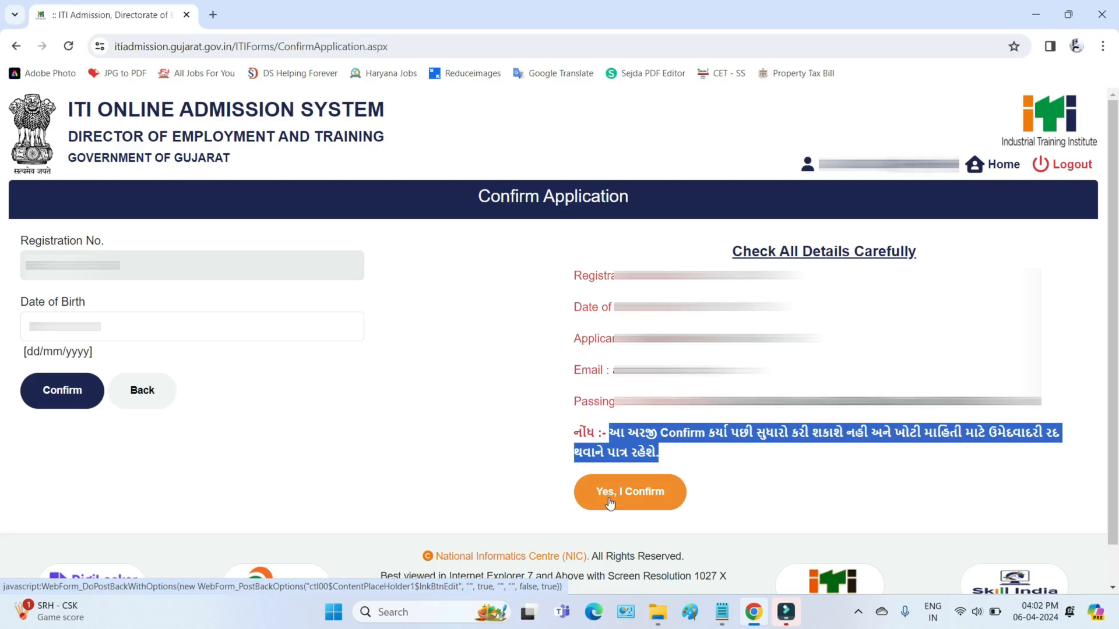
{"action": "left_click", "coordinate": [609, 503]}
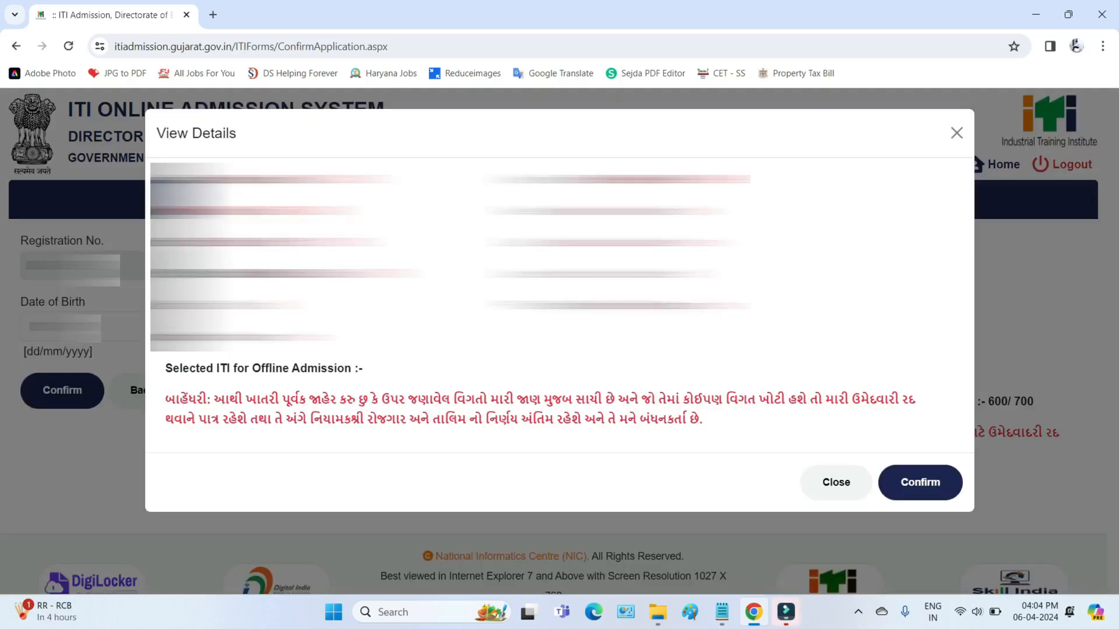
Check the applicant's full details and the declaration in View Details, and confirm them to reach the OTP page
{"action": "left_click_drag", "start_coordinate": [166, 180], "coordinate": [338, 344]}
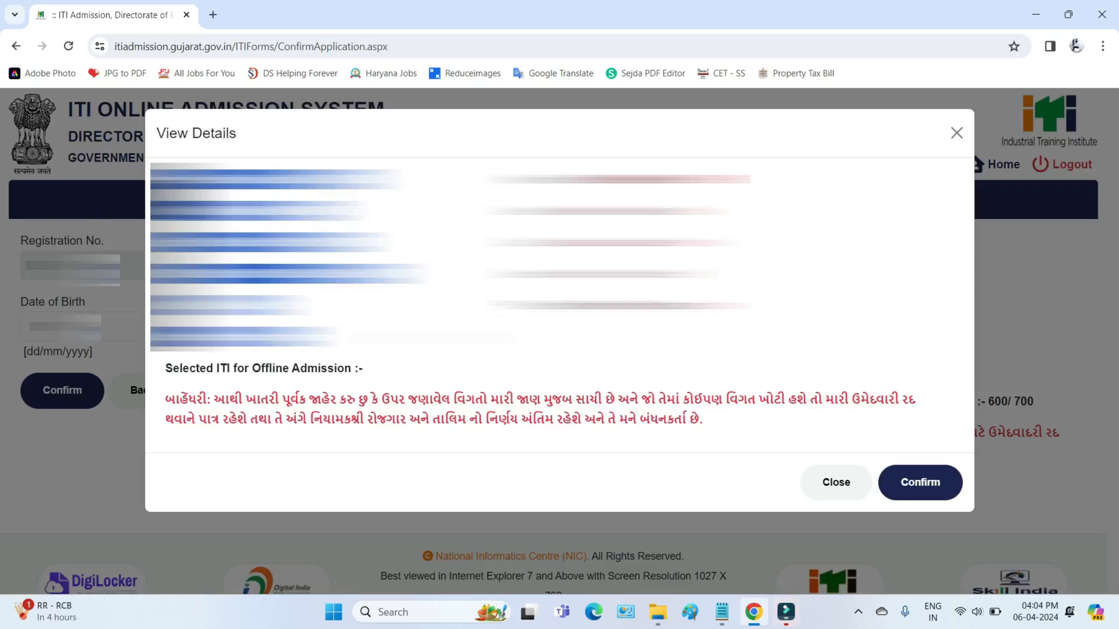
{"action": "left_click_drag", "start_coordinate": [166, 398], "coordinate": [681, 433]}
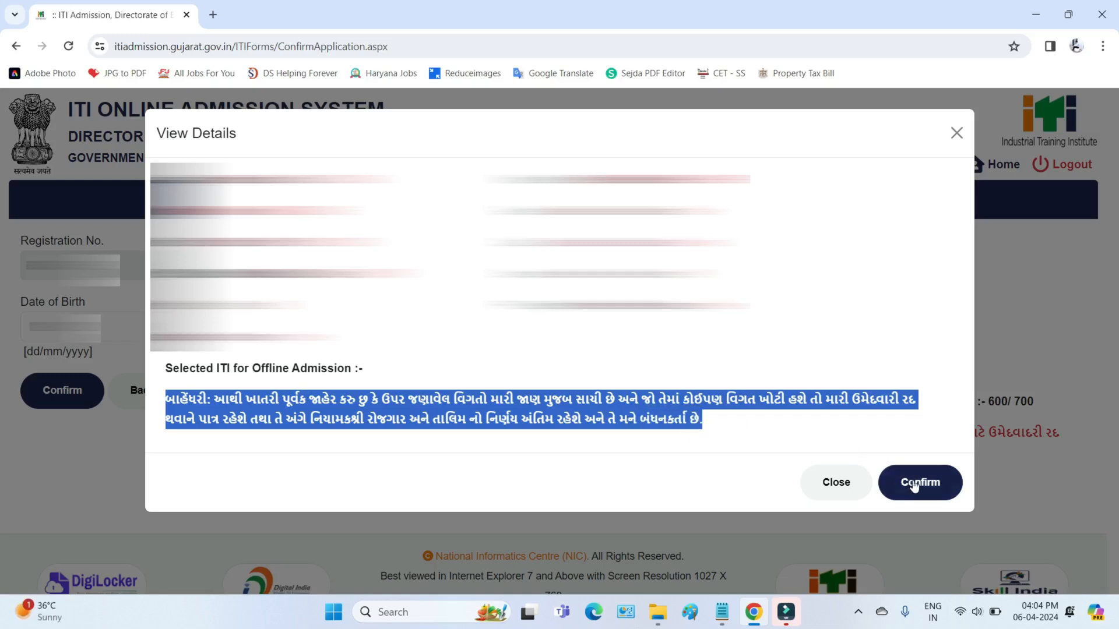
{"action": "left_click", "coordinate": [918, 482]}
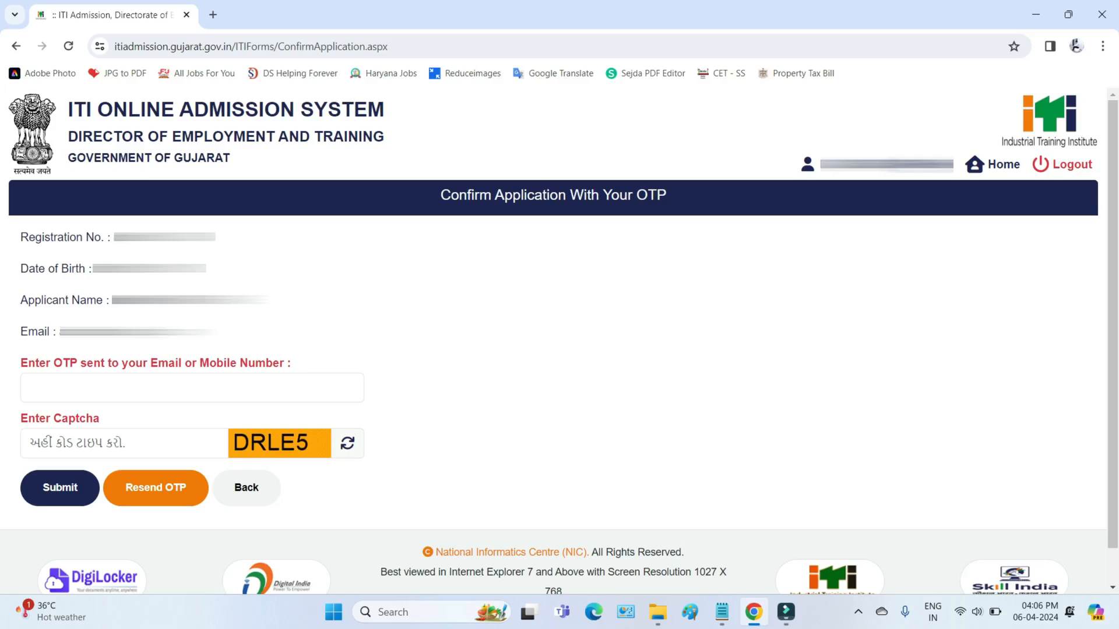
Review the fields for the OTP sent to the email or mobile number and for the captcha
{"action": "left_click_drag", "start_coordinate": [93, 363], "coordinate": [283, 368]}
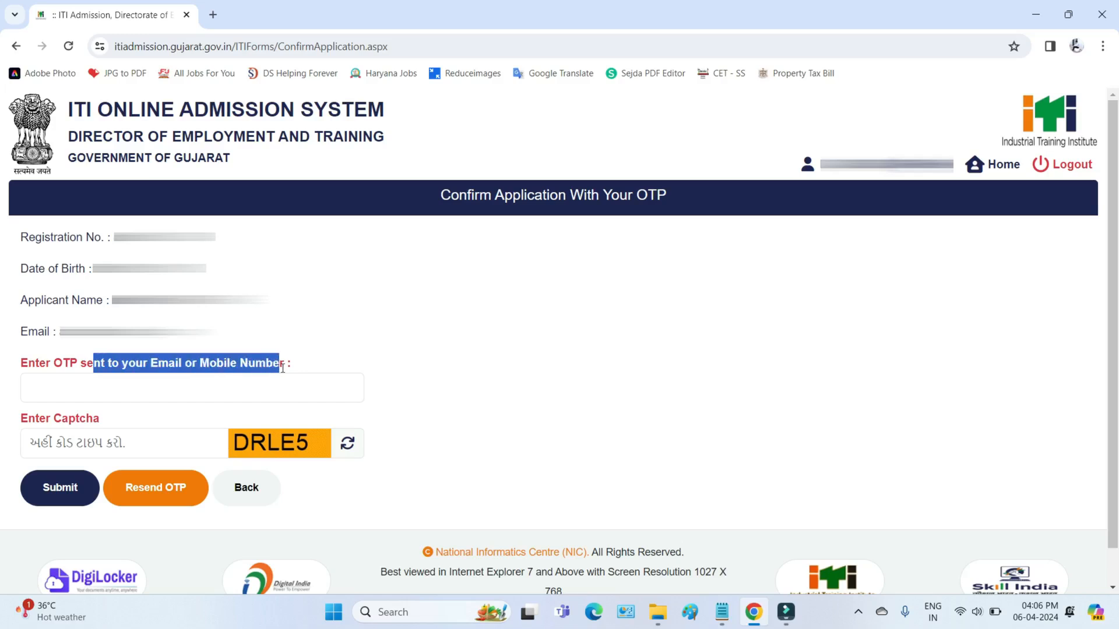
{"action": "left_click_drag", "start_coordinate": [58, 363], "coordinate": [85, 363]}
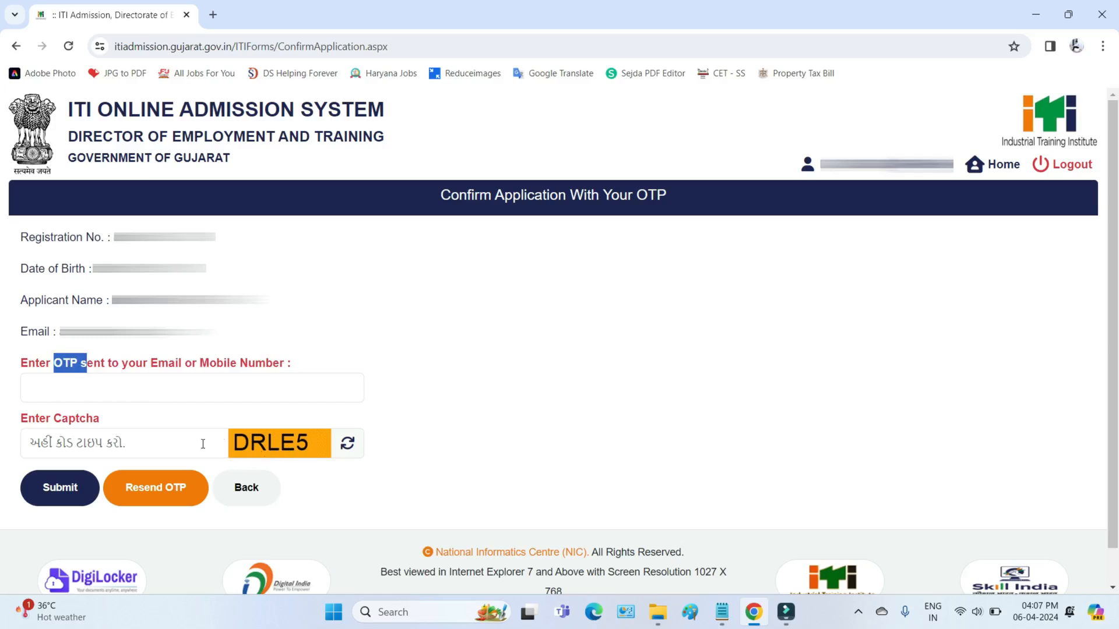
{"action": "left_click", "coordinate": [125, 443]}
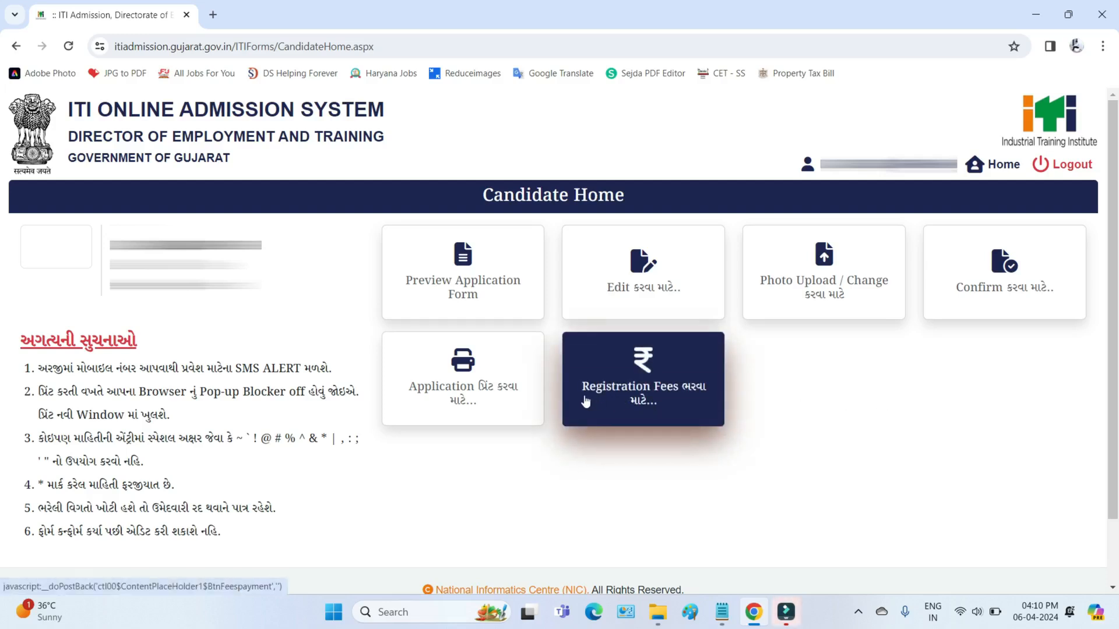
Open the registration fee payment from Candidate Home
{"action": "left_click", "coordinate": [639, 404]}
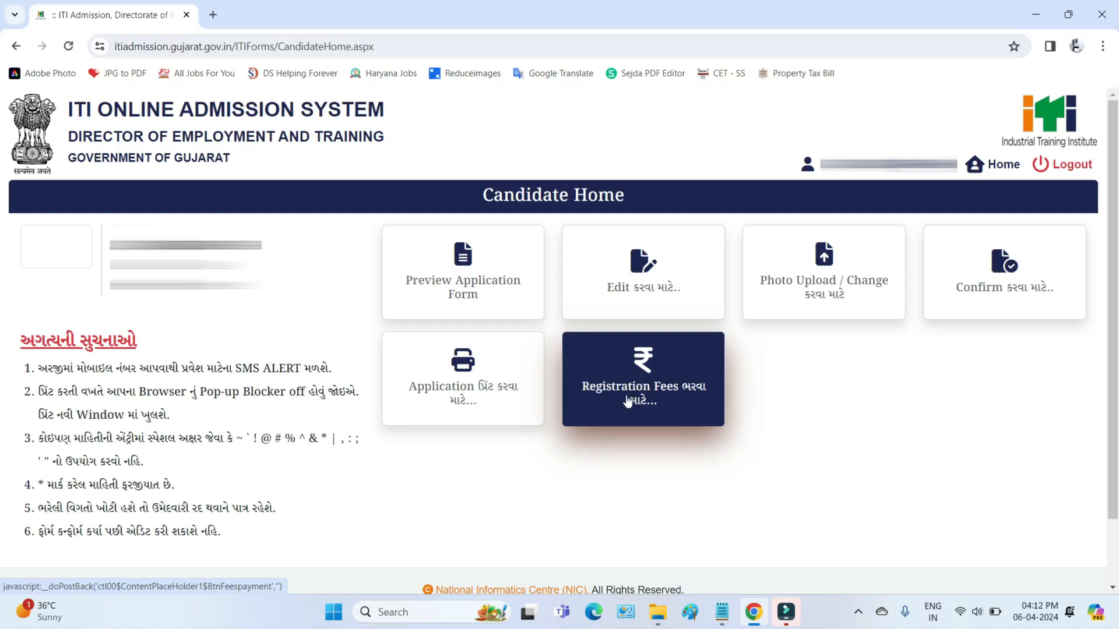